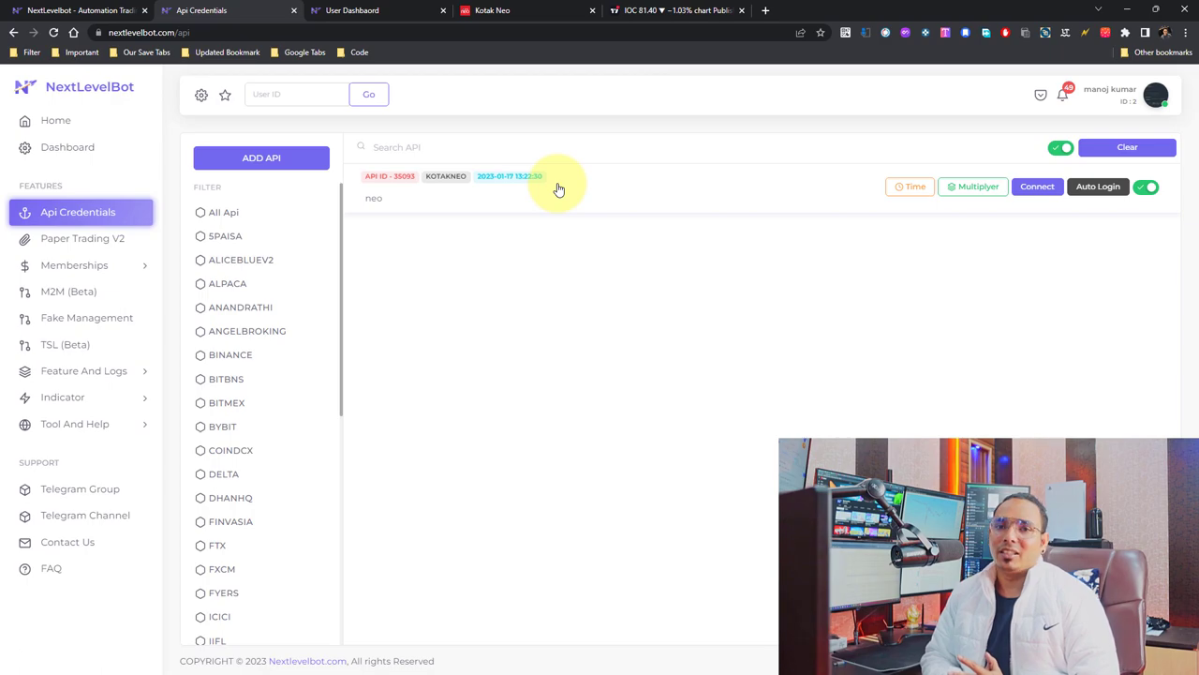
Open the Syntax page from the NextLevelBot home page in a separate browser tab and switch to it.
{"action": "left_click", "coordinate": [361, 11]}
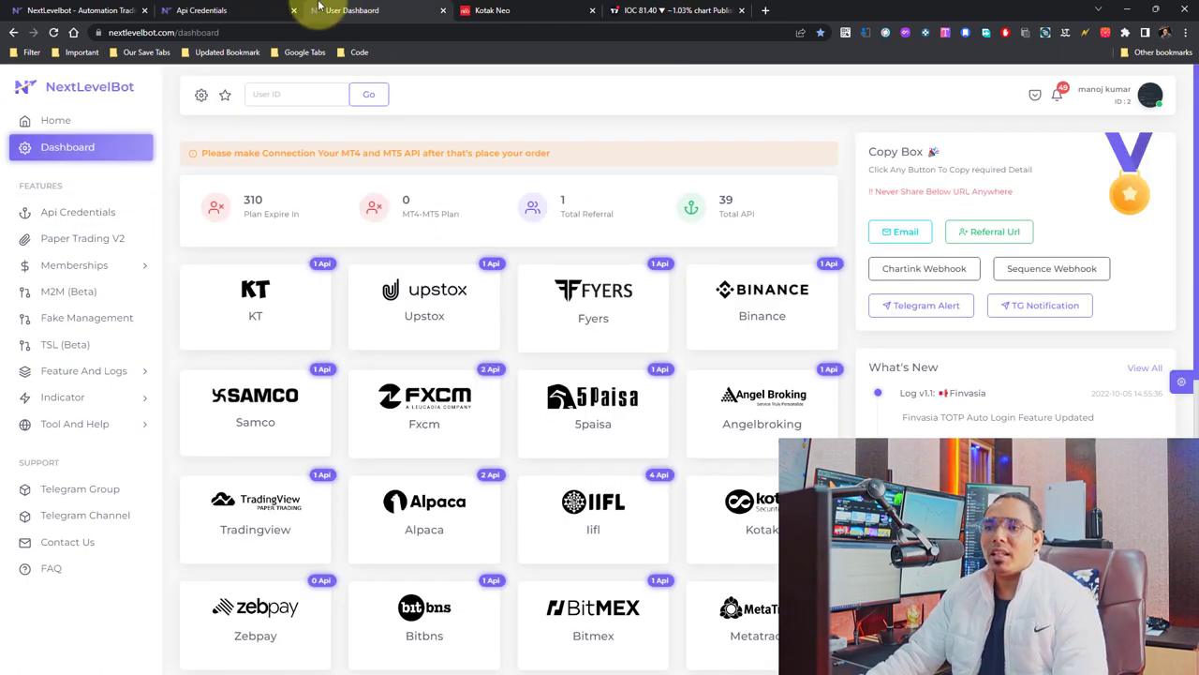
{"action": "left_click", "coordinate": [111, 11]}
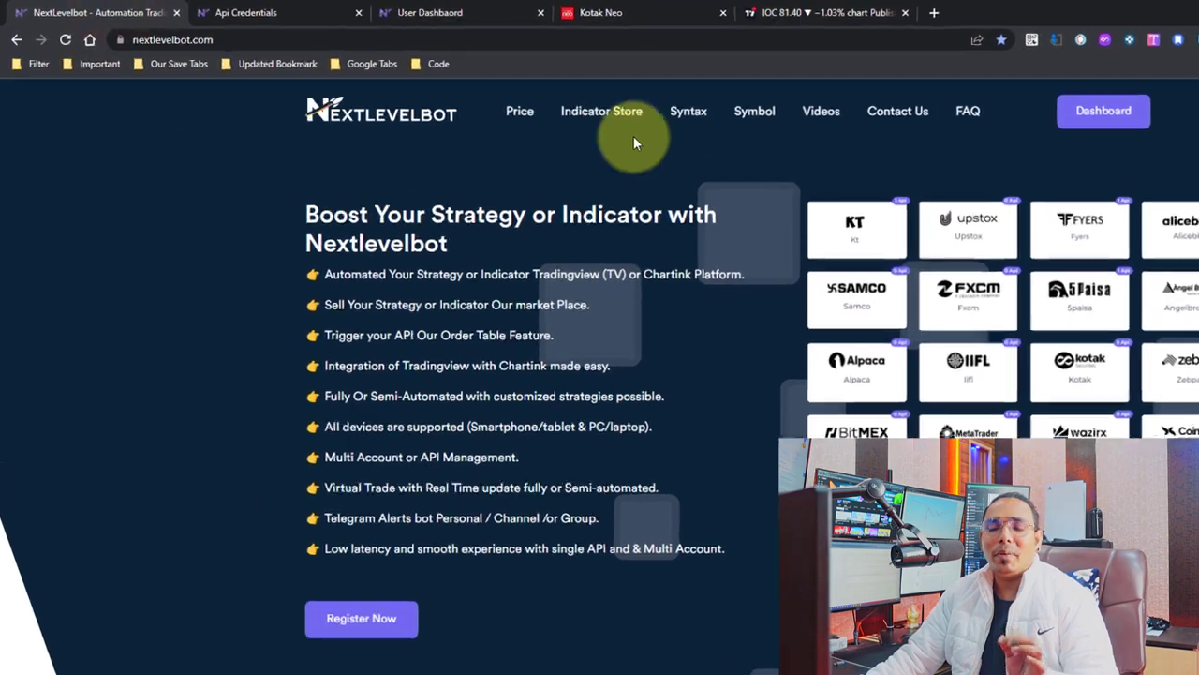
{"action": "right_click", "coordinate": [691, 112]}
{"action": "left_click", "coordinate": [747, 124]}
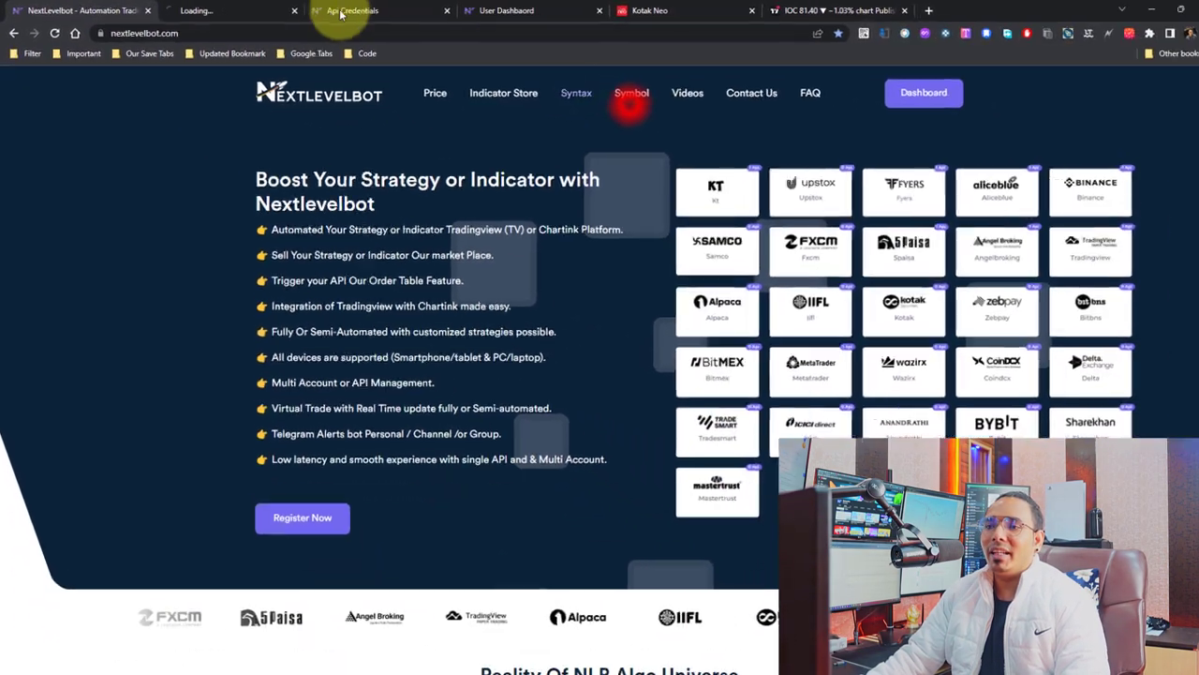
{"action": "left_click", "coordinate": [231, 10]}
Choose Kotak Neo Syntax in the syntax generator's list of brokers.
{"action": "scroll", "coordinate": [490, 268], "scroll_direction": "down", "scroll_amount": 2}
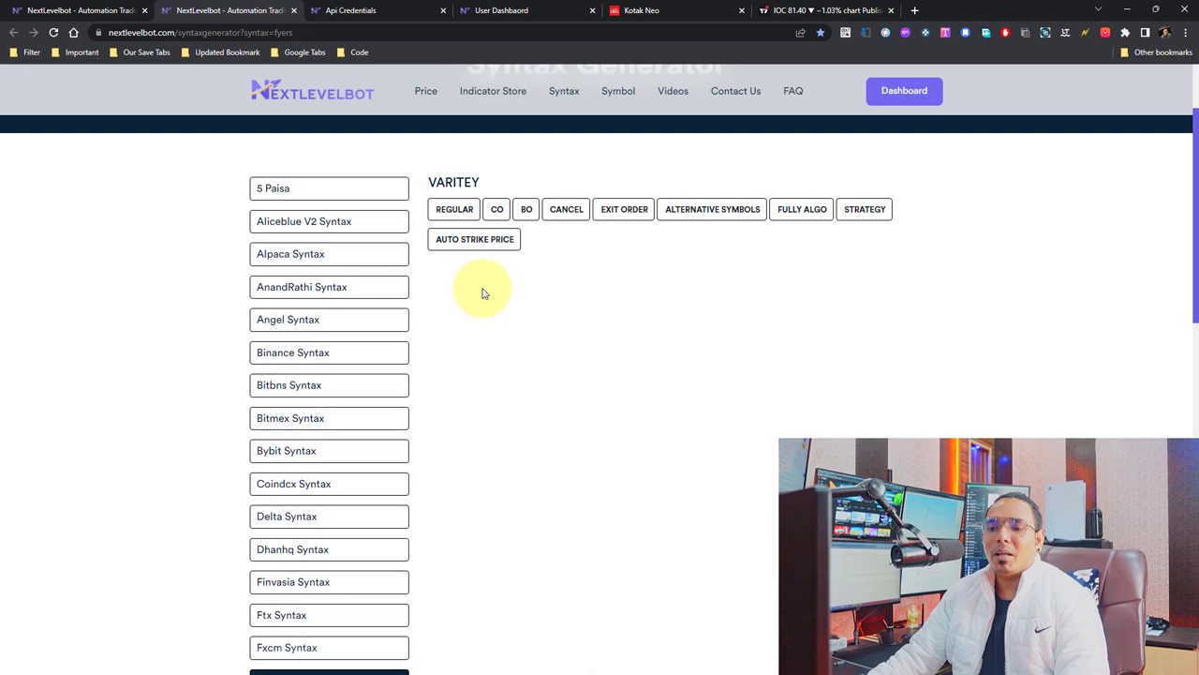
{"action": "scroll", "coordinate": [367, 407], "scroll_direction": "down", "scroll_amount": 6}
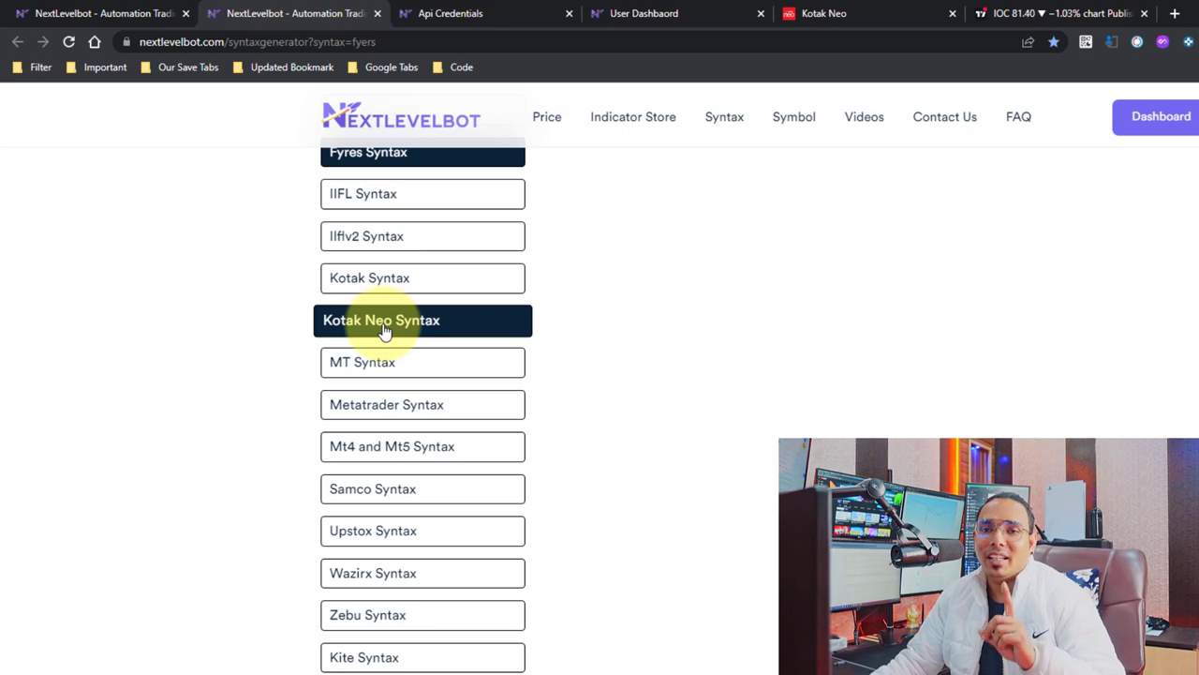
{"action": "left_click", "coordinate": [382, 326]}
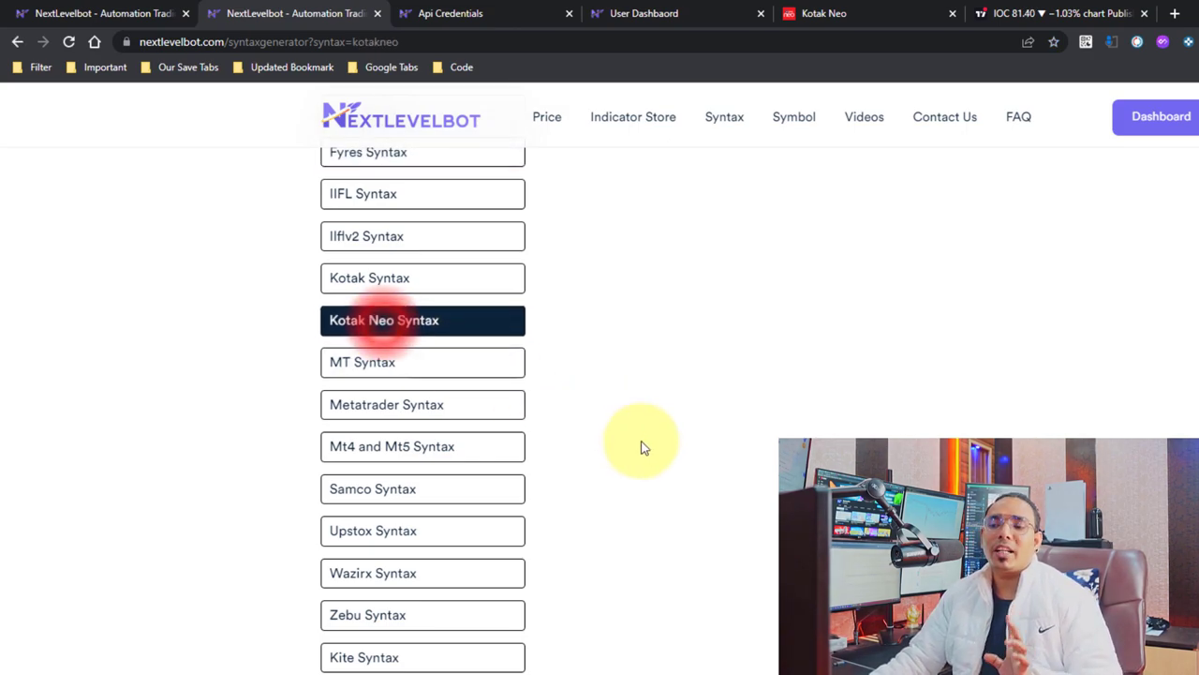
{"action": "scroll", "coordinate": [712, 370], "scroll_direction": "down", "scroll_amount": 1}
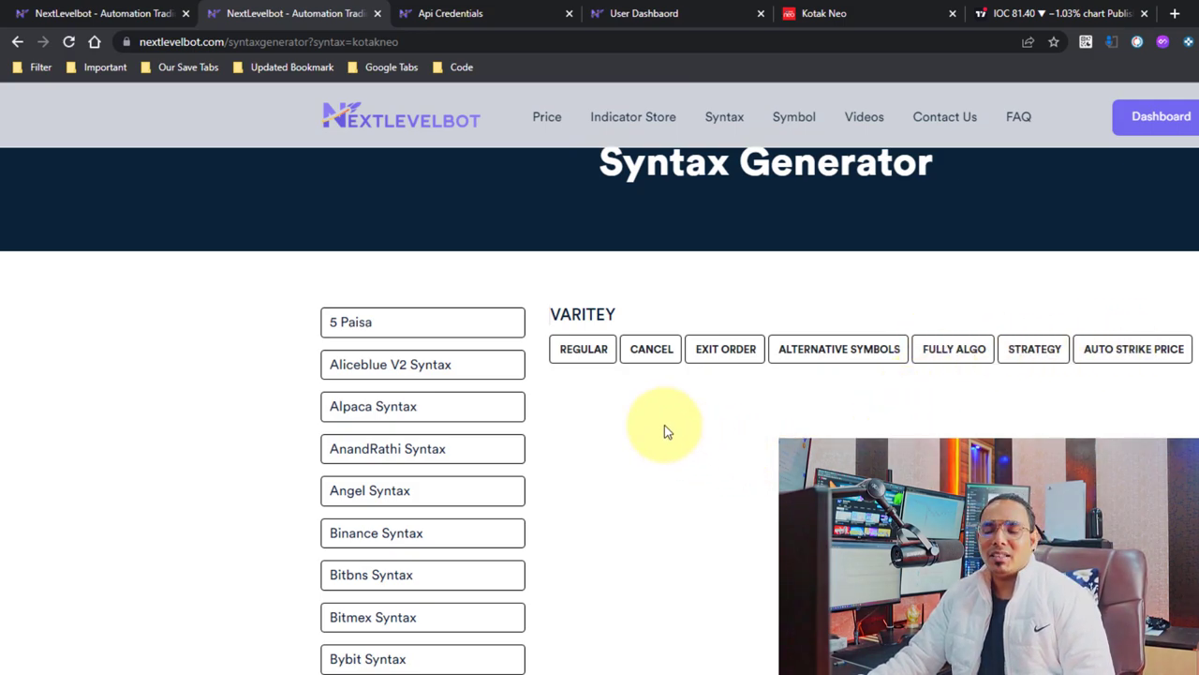
Set the variety to REGULAR and enter the example IOC-EQ as the trading symbol.
{"action": "left_click", "coordinate": [585, 353]}
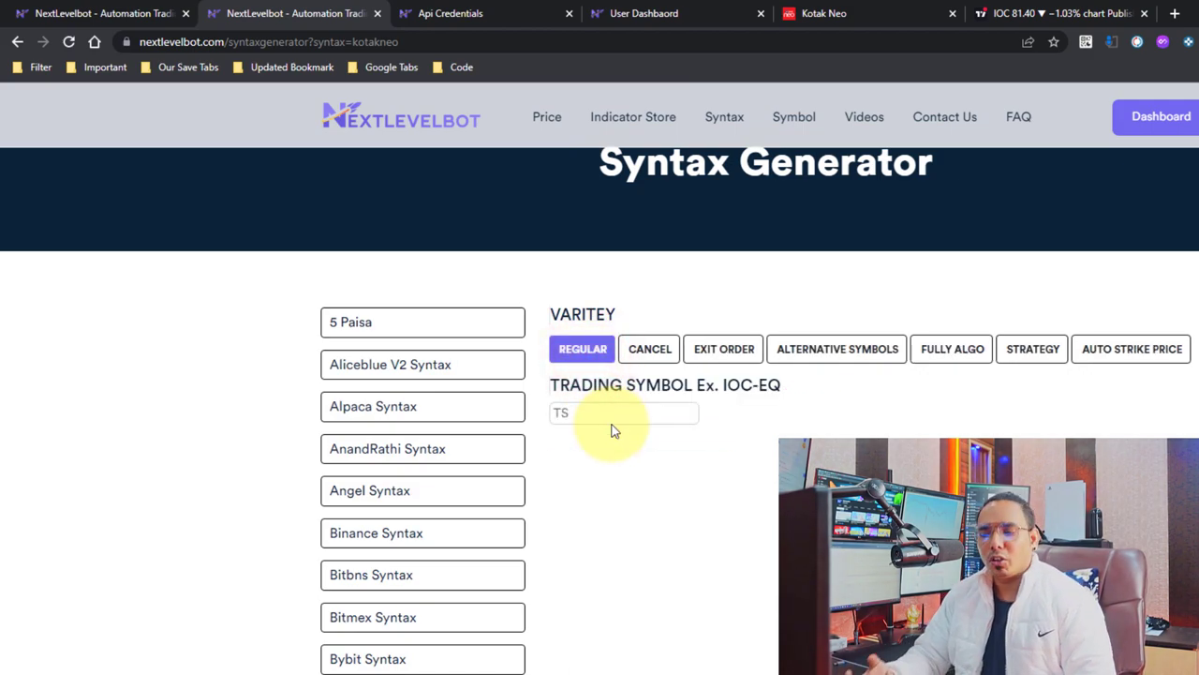
{"action": "left_click_drag", "start_coordinate": [722, 387], "coordinate": [787, 394]}
{"action": "key", "text": "ctrl+c"}
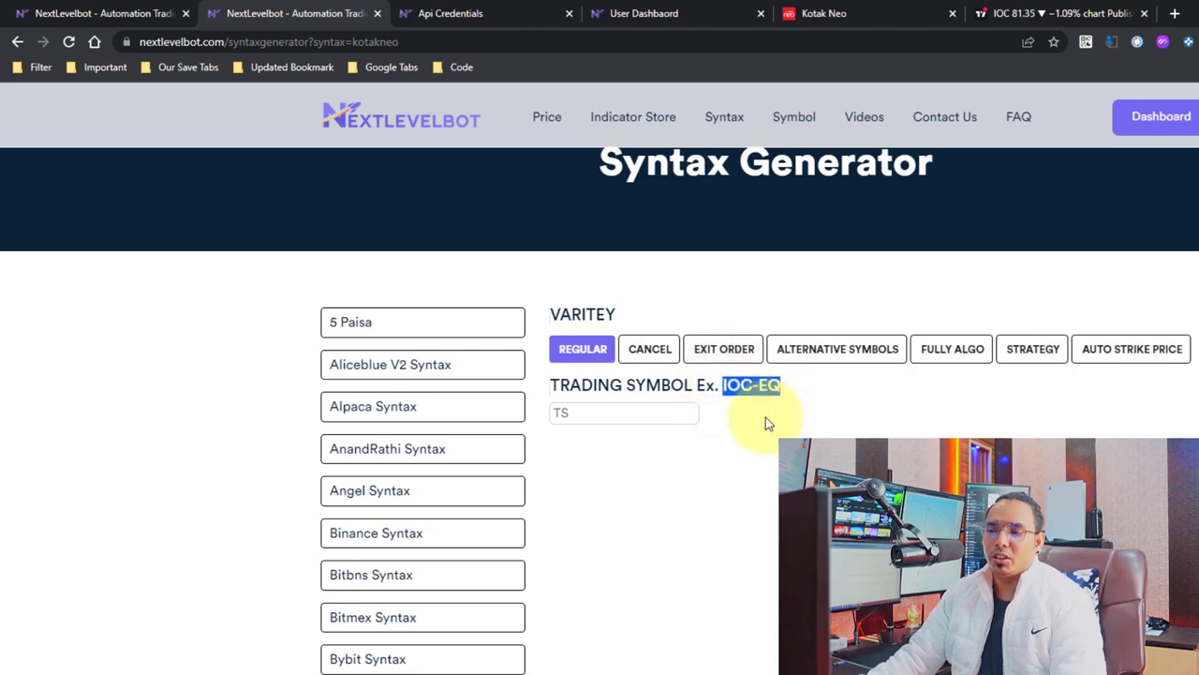
{"action": "left_click", "coordinate": [637, 417]}
{"action": "key", "text": "ctrl+v"}
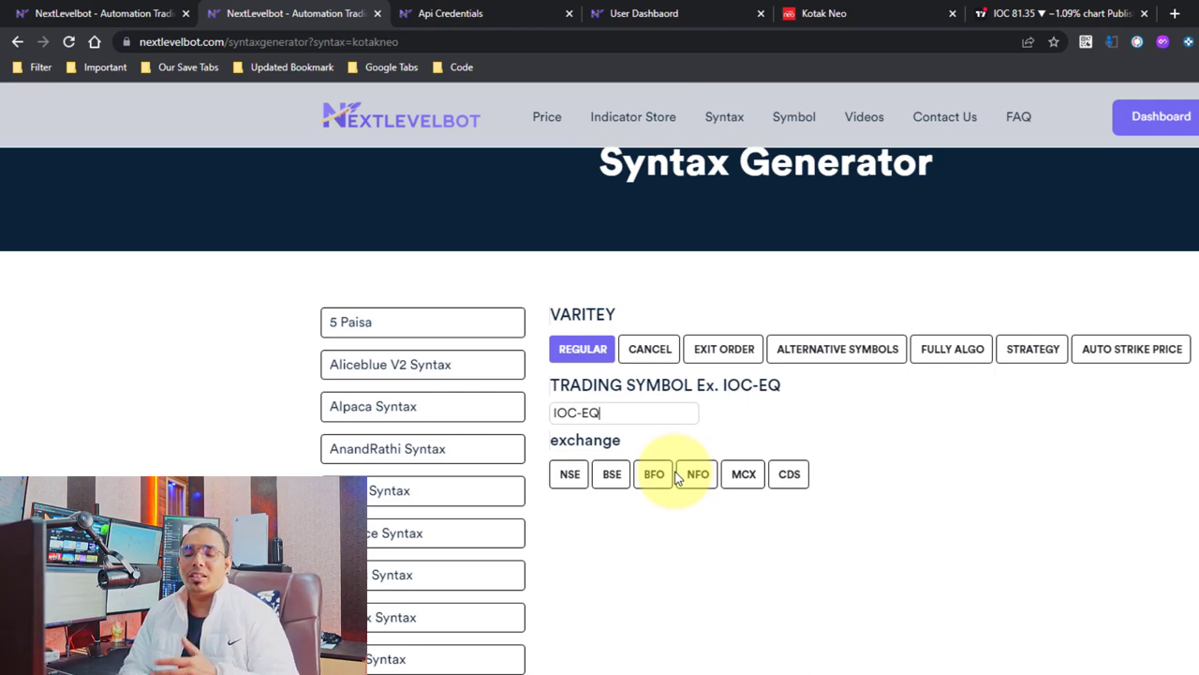
Set the exchange to NSE, the quantity to 1 and the transaction type to BUY.
{"action": "left_click", "coordinate": [570, 474]}
{"action": "left_click", "coordinate": [576, 537]}
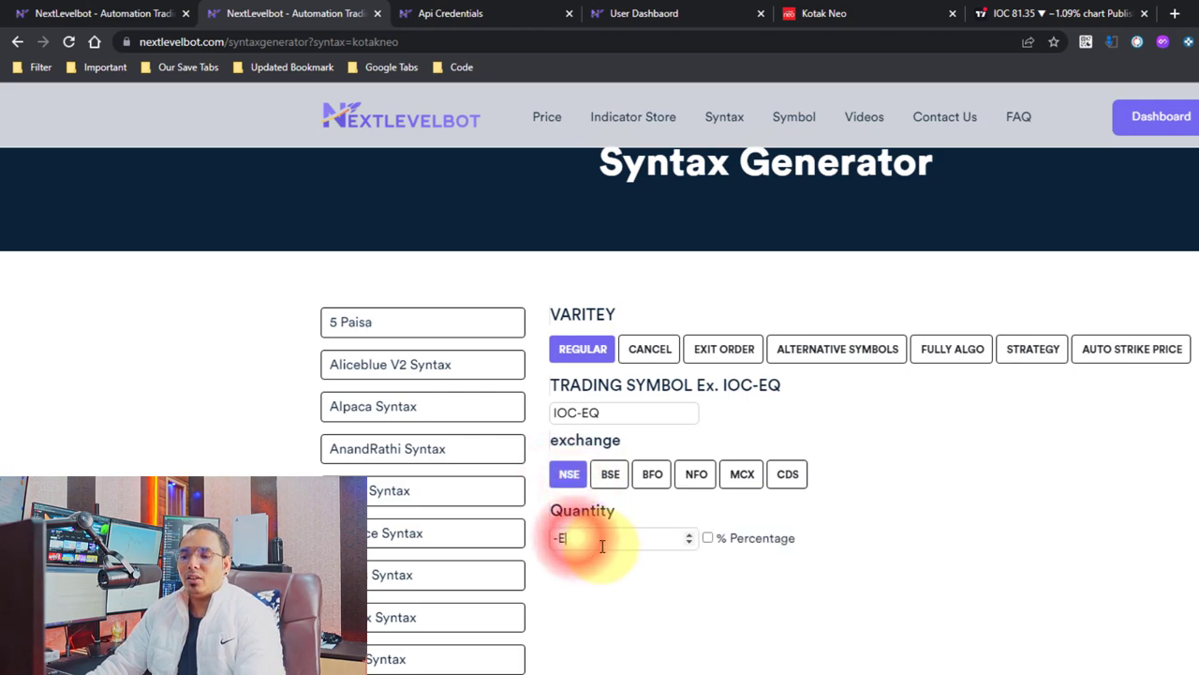
{"action": "type", "text": "-1"}
{"action": "key", "text": "BackSpace"}
{"action": "key", "text": "BackSpace"}
{"action": "type", "text": "1"}
{"action": "left_click", "coordinate": [569, 600]}
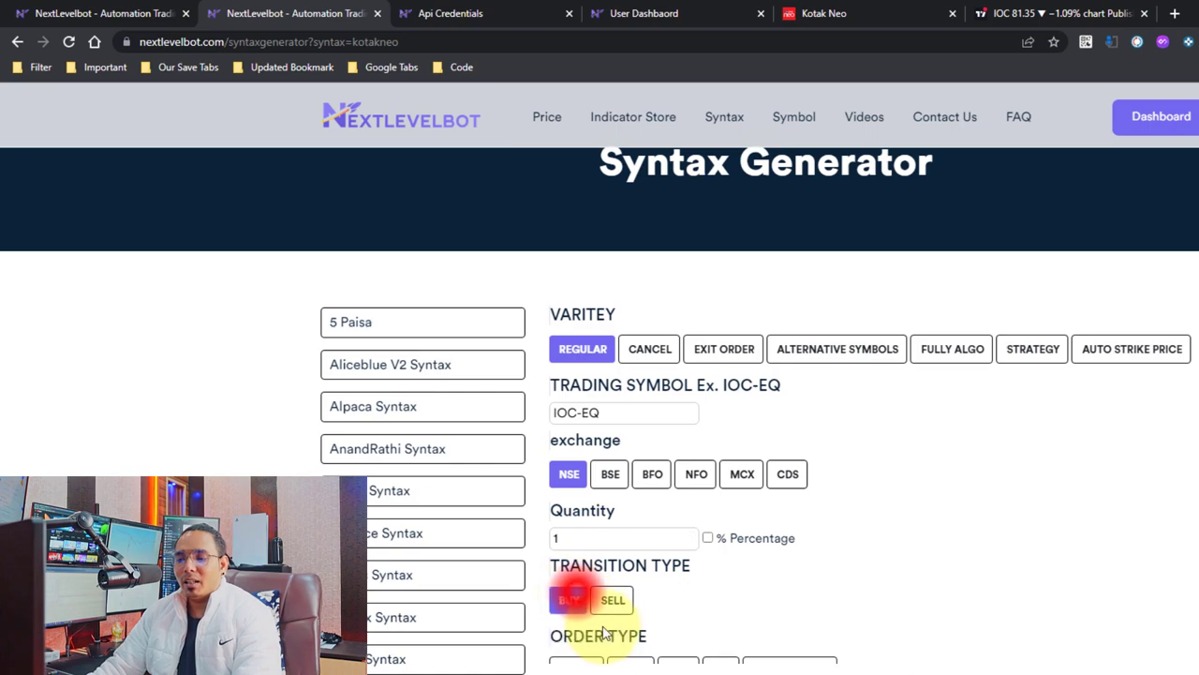
Set the order type to WITH TP OR SL and enter 0.20 as the FTSL value.
{"action": "left_click", "coordinate": [575, 667]}
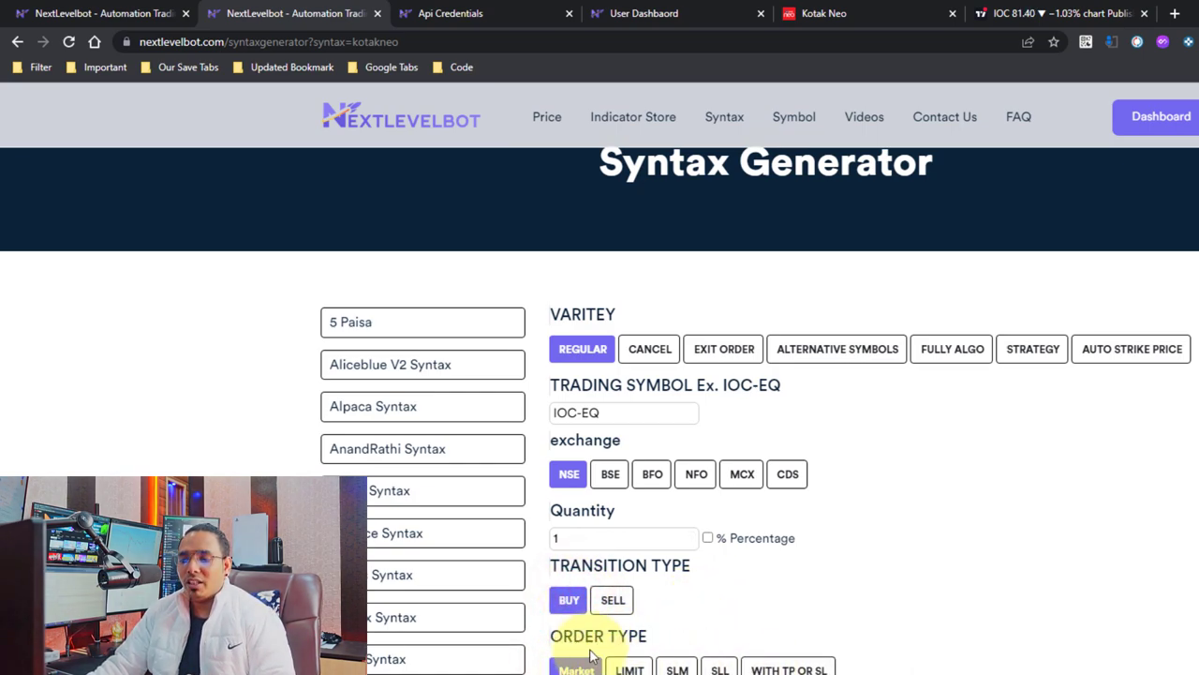
{"action": "left_click", "coordinate": [789, 669]}
{"action": "scroll", "coordinate": [784, 647], "scroll_direction": "down", "scroll_amount": 1}
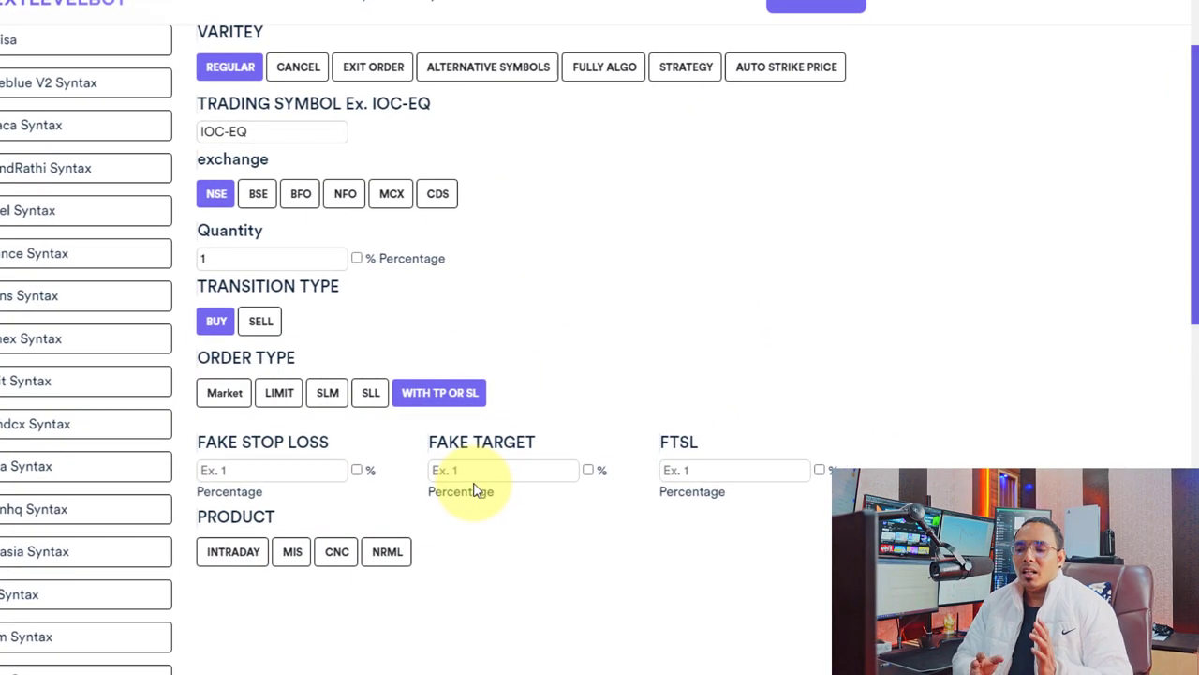
{"action": "left_click_drag", "start_coordinate": [294, 441], "coordinate": [353, 441]}
{"action": "left_click_drag", "start_coordinate": [494, 440], "coordinate": [741, 442]}
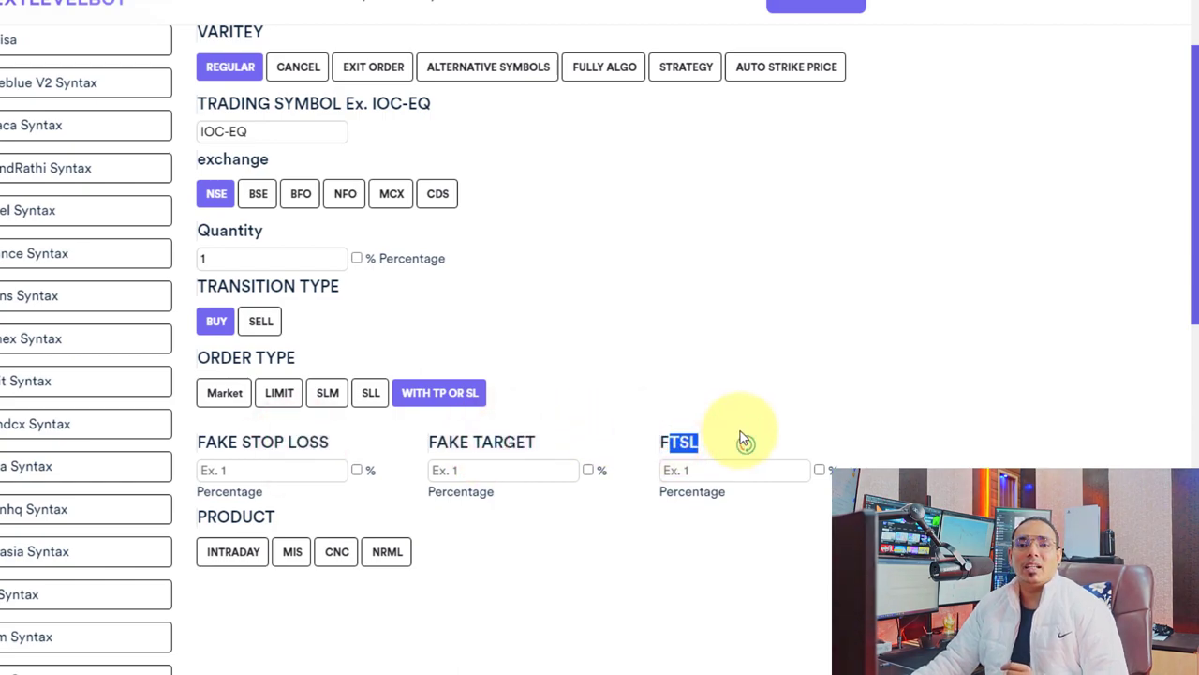
{"action": "left_click", "coordinate": [677, 473]}
{"action": "type", "text": "0.20"}
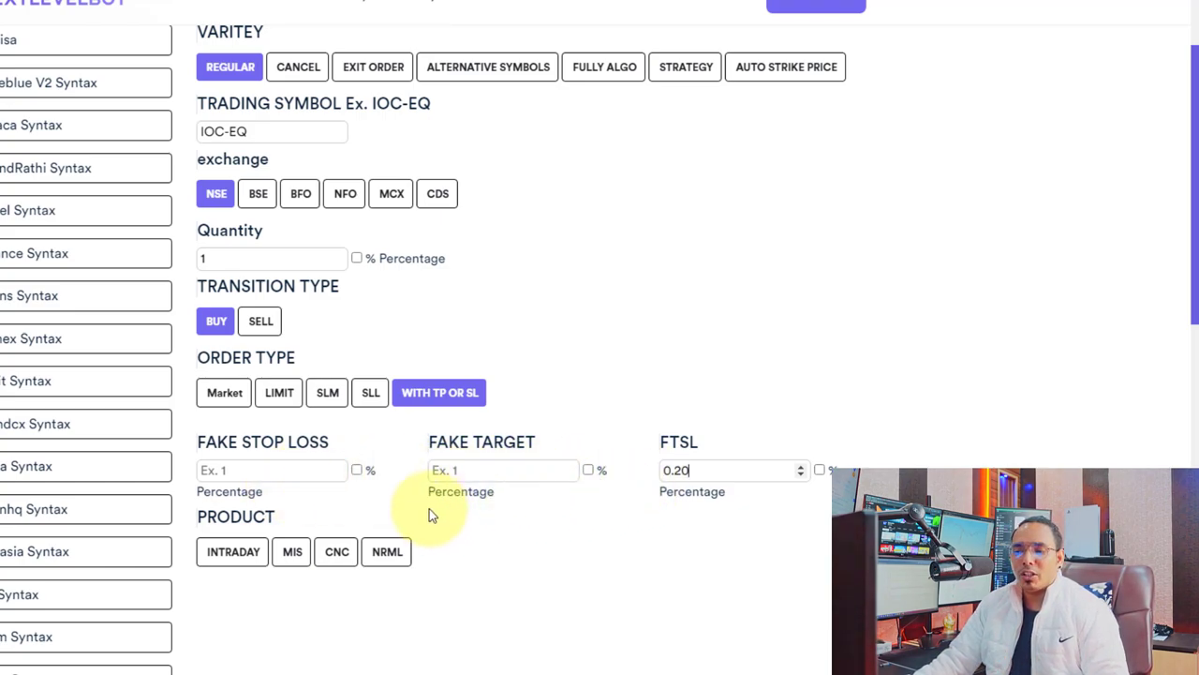
Set the product to MIS, generate the KOTAKNEO code and copy it.
{"action": "left_click", "coordinate": [291, 552]}
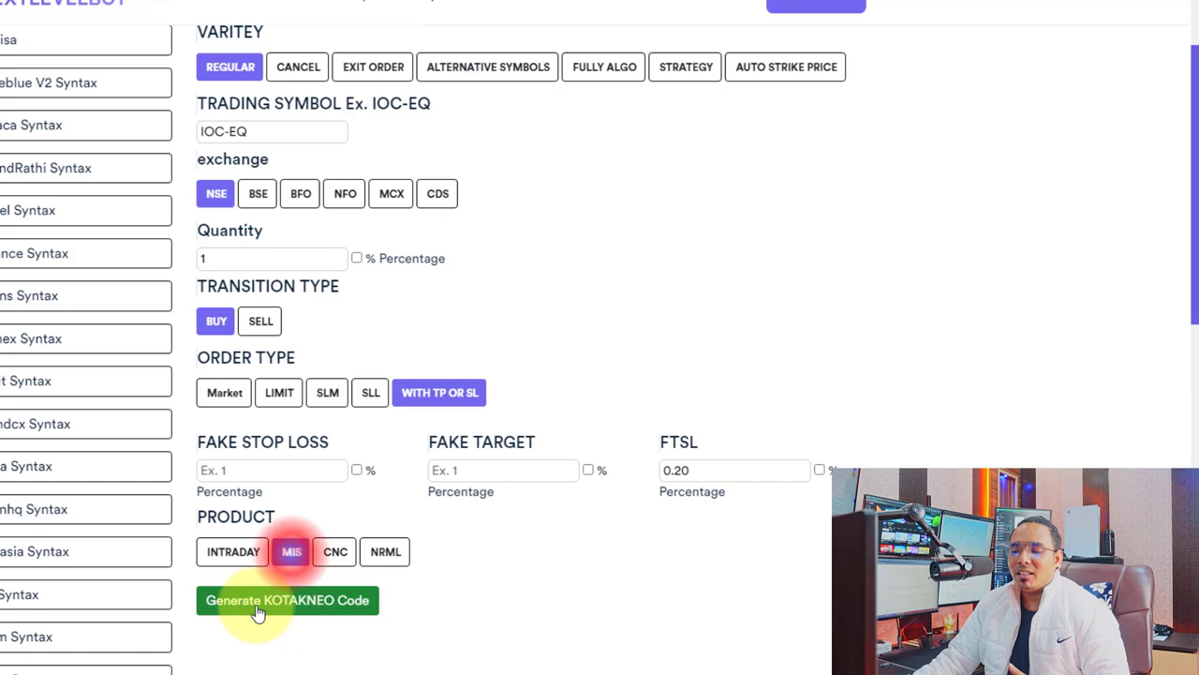
{"action": "left_click", "coordinate": [259, 612]}
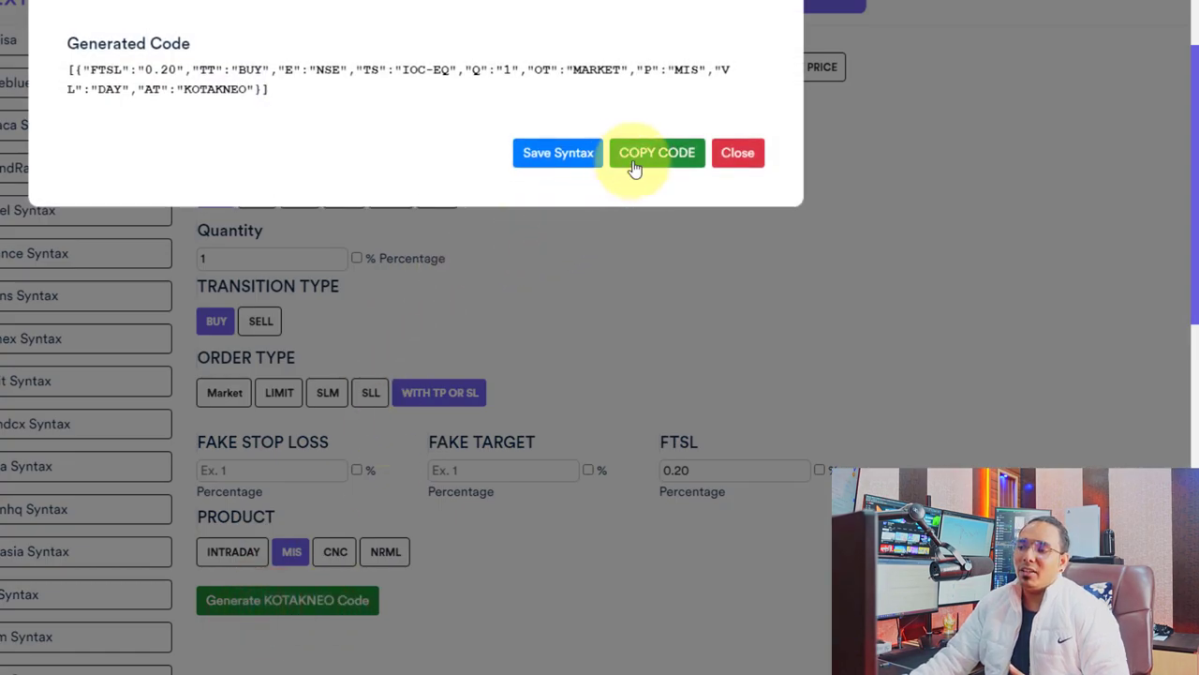
{"action": "left_click", "coordinate": [635, 167]}
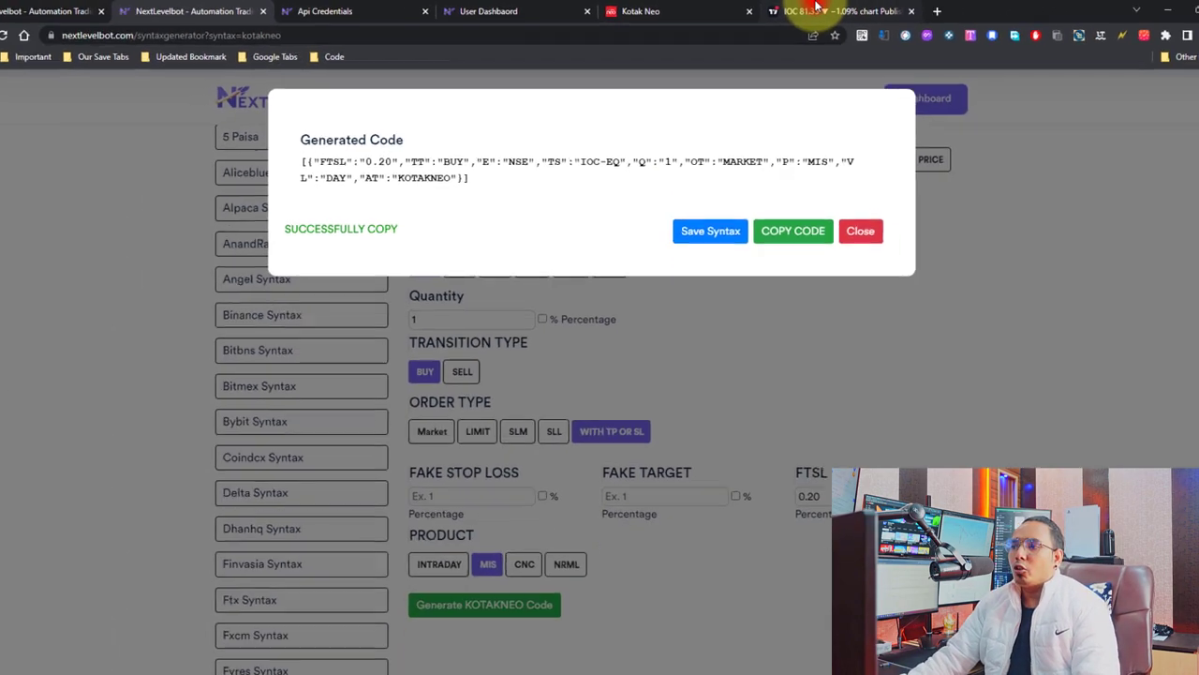
Switch to the TradingView IOC chart and draw a horizontal line at about 76.55, below the current price.
{"action": "left_click", "coordinate": [890, 19]}
{"action": "left_click_drag", "start_coordinate": [527, 312], "coordinate": [541, 316]}
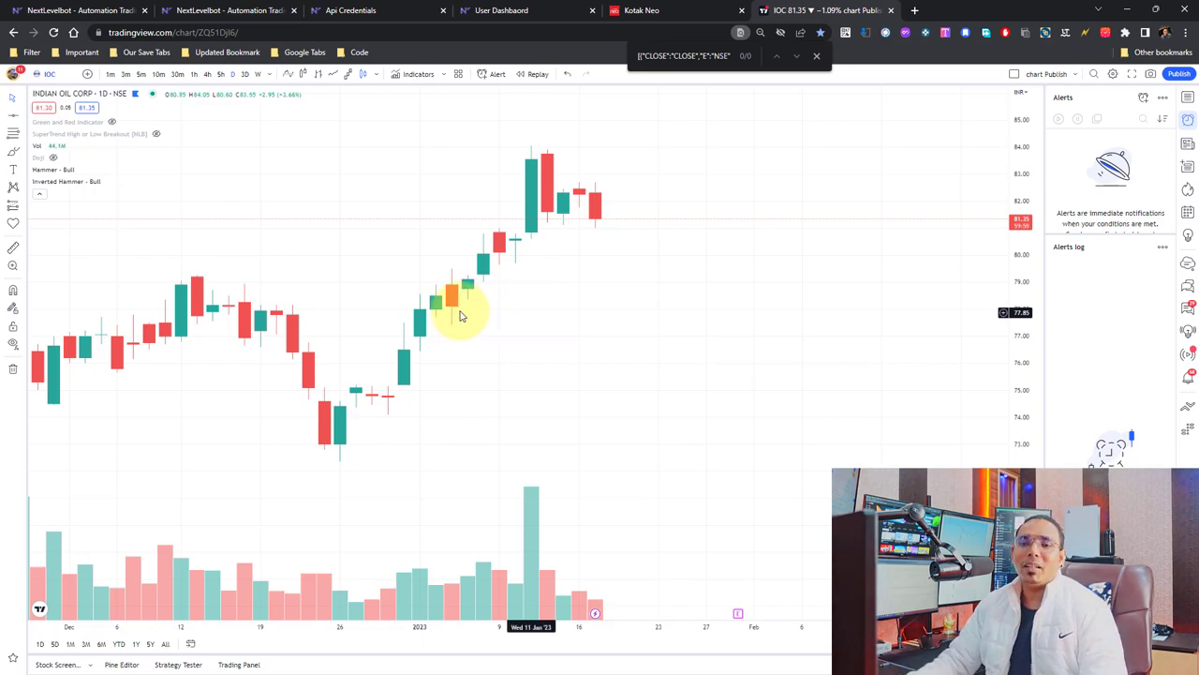
{"action": "left_click", "coordinate": [11, 110]}
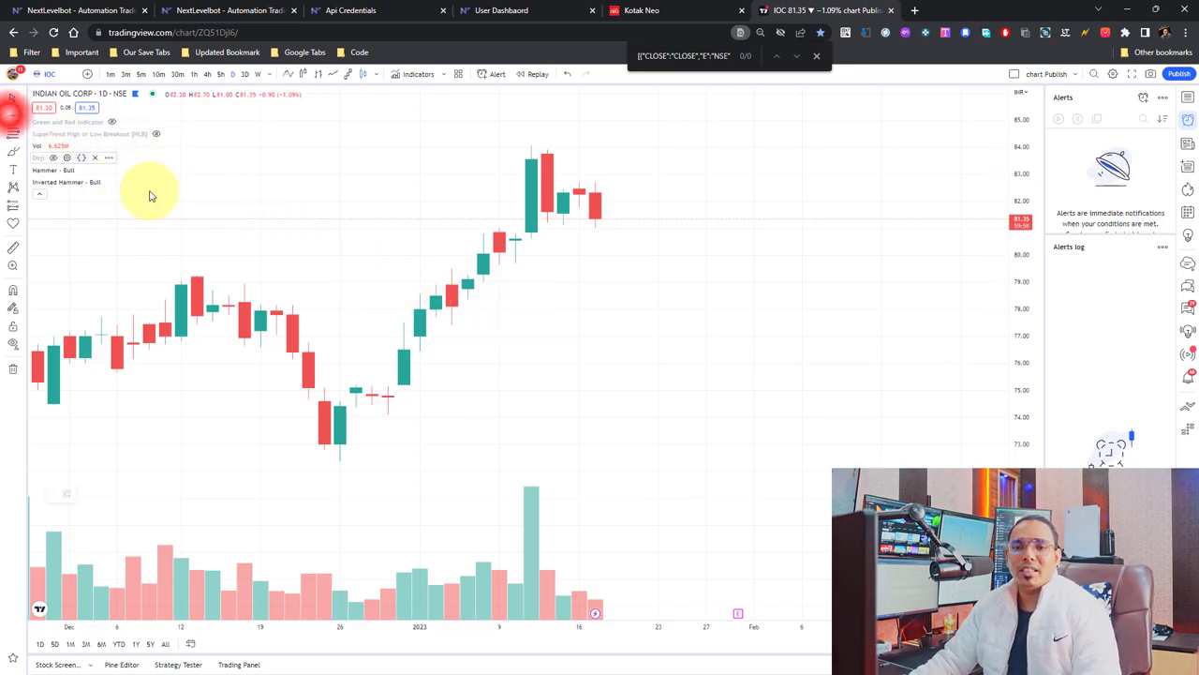
{"action": "left_click", "coordinate": [486, 349]}
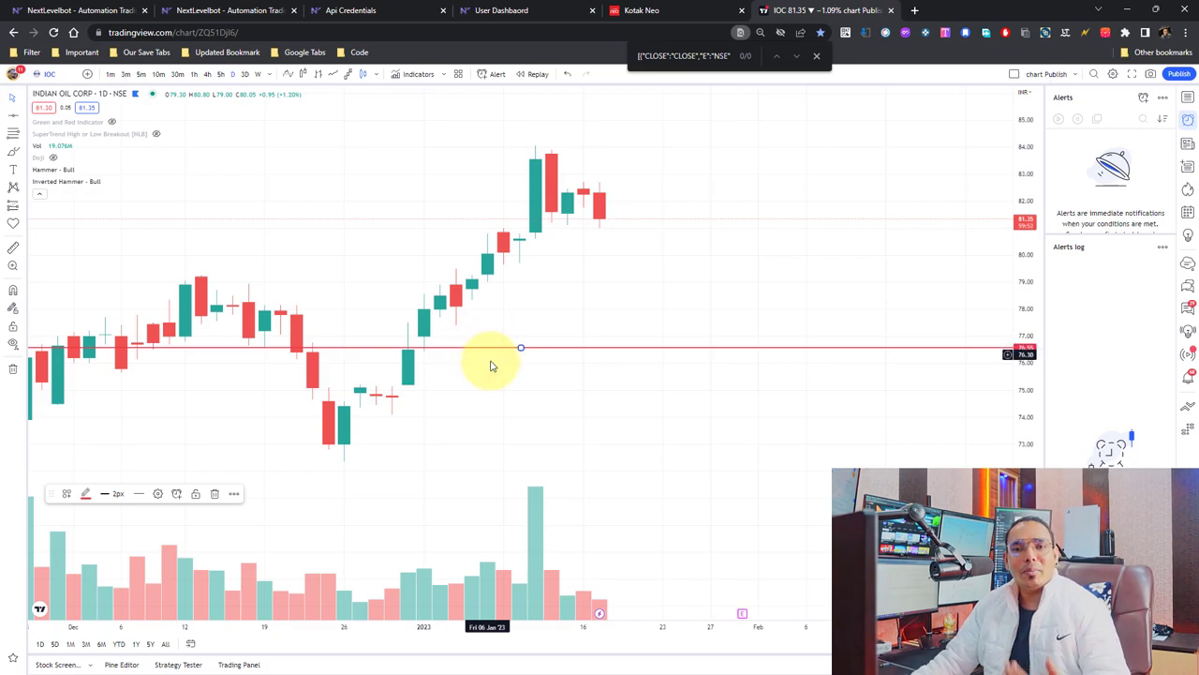
Start a new alert on the horizontal line and name it TEST ORDER.
{"action": "right_click", "coordinate": [521, 347]}
{"action": "left_click", "coordinate": [549, 352]}
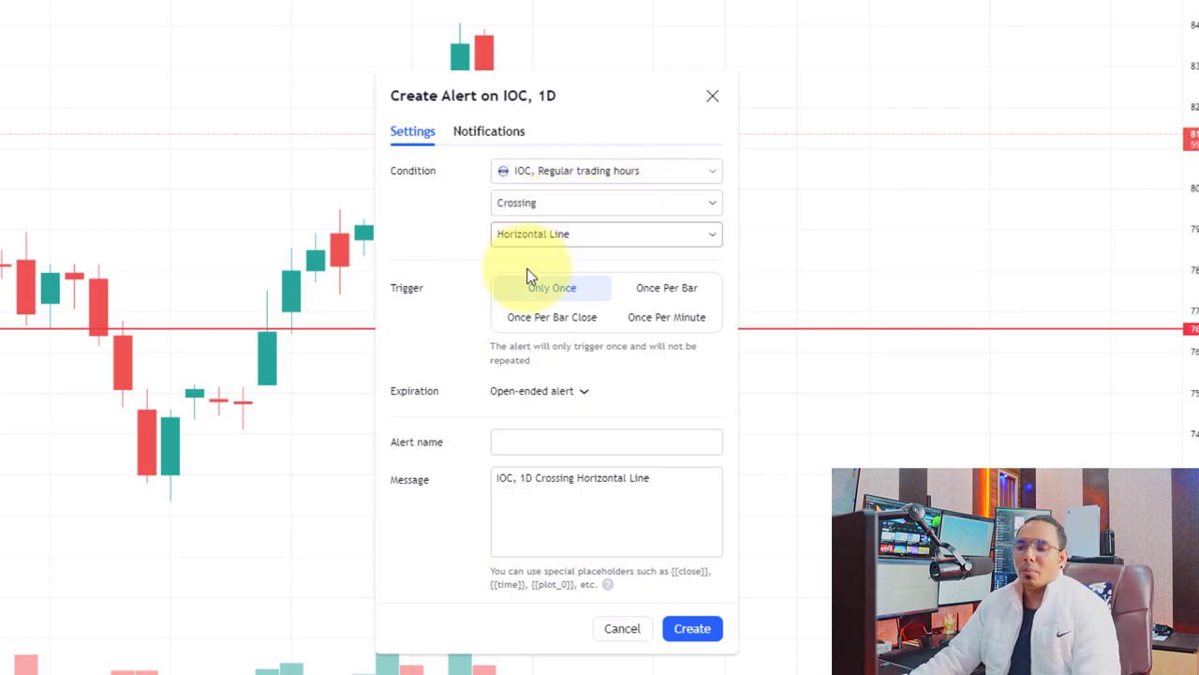
{"action": "left_click", "coordinate": [547, 442]}
{"action": "type", "text": "TEST ORDER"}
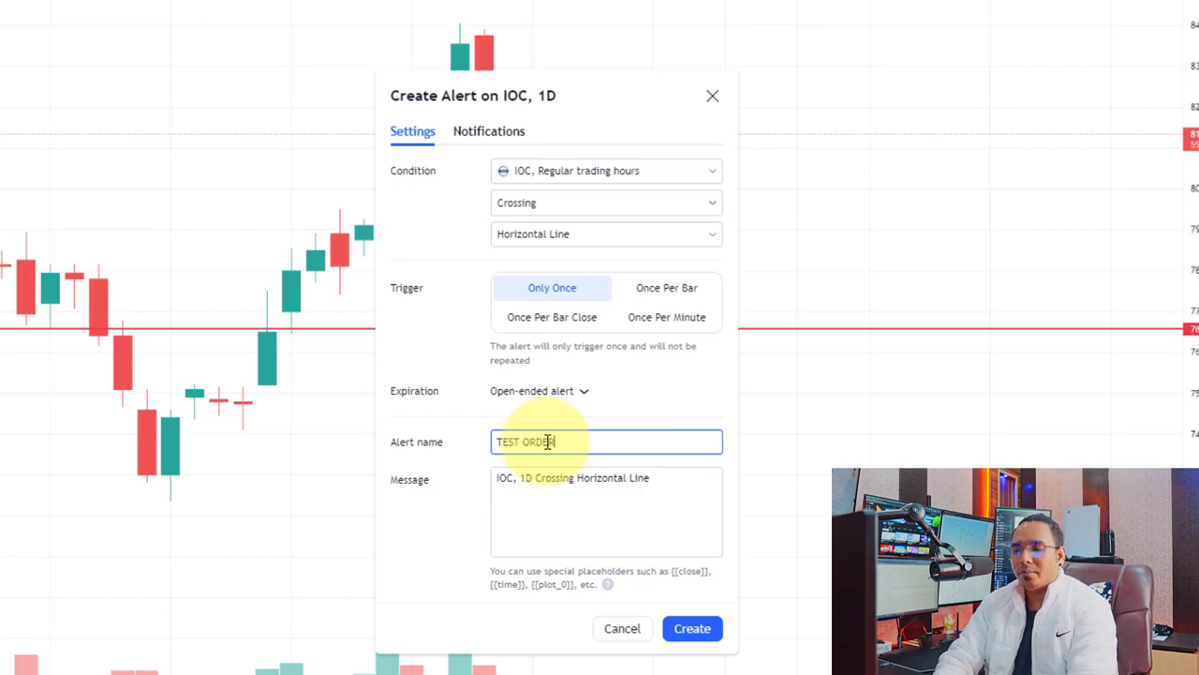
Replace the alert's default message with the copied KOTAKNEO code and create the alert.
{"action": "left_click", "coordinate": [535, 495]}
{"action": "key", "text": "ctrl+a"}
{"action": "key", "text": "BackSpace"}
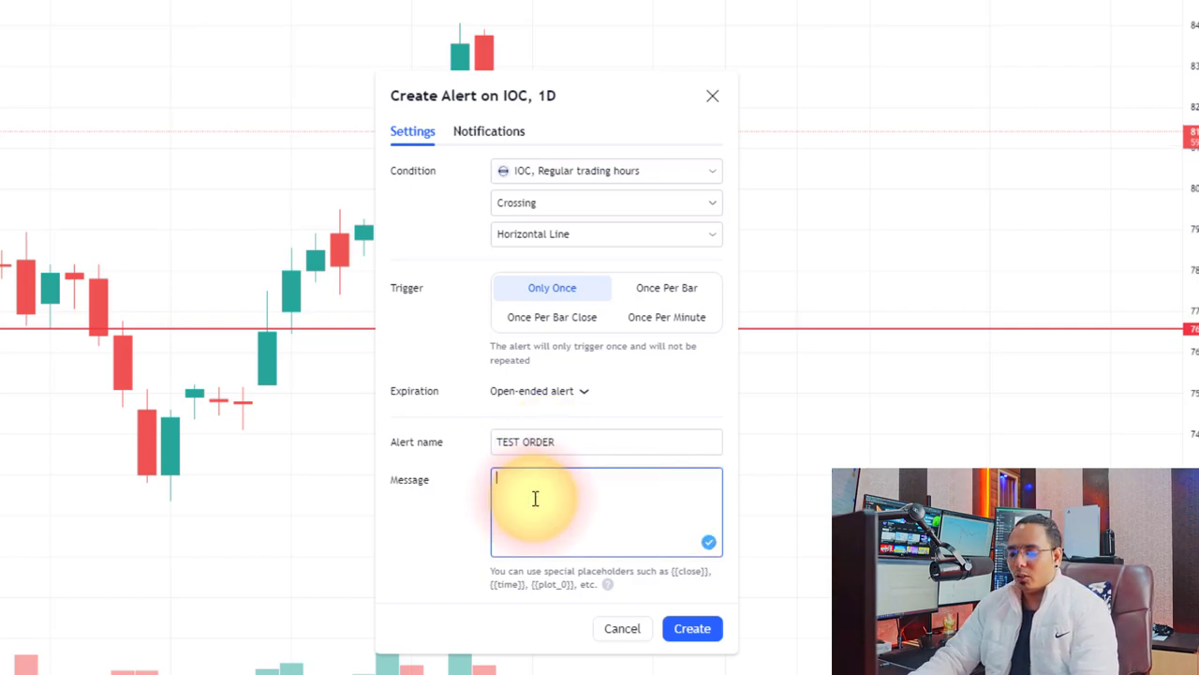
{"action": "key", "text": "ctrl+v"}
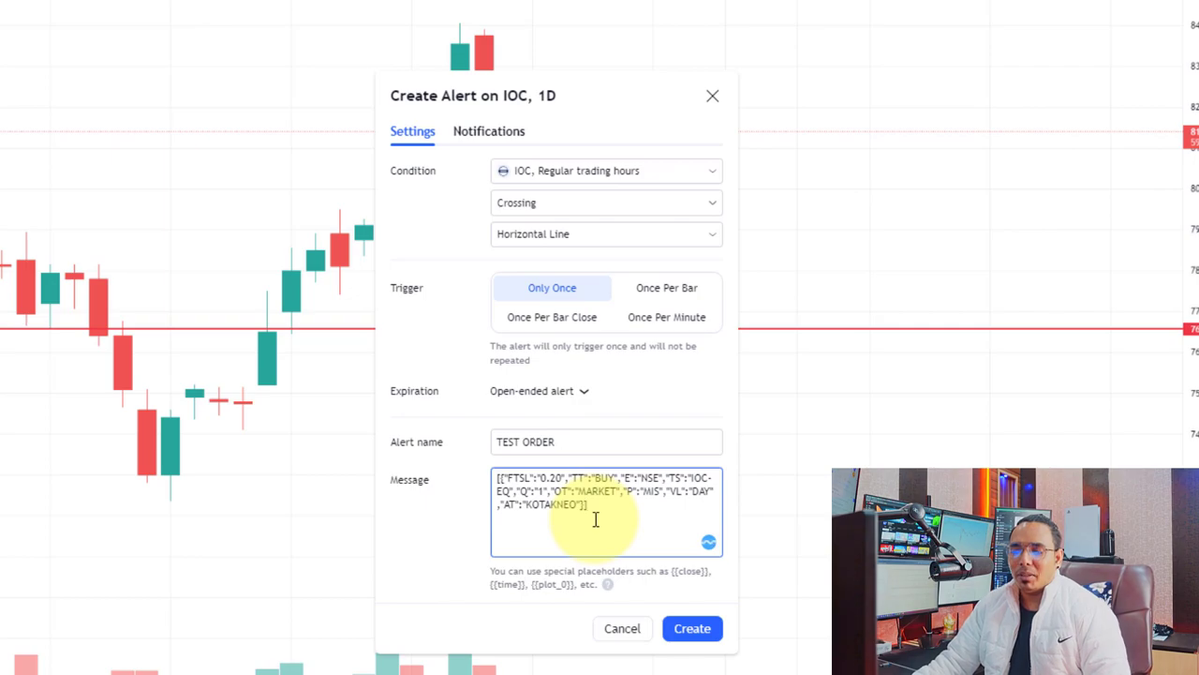
{"action": "left_click", "coordinate": [682, 622]}
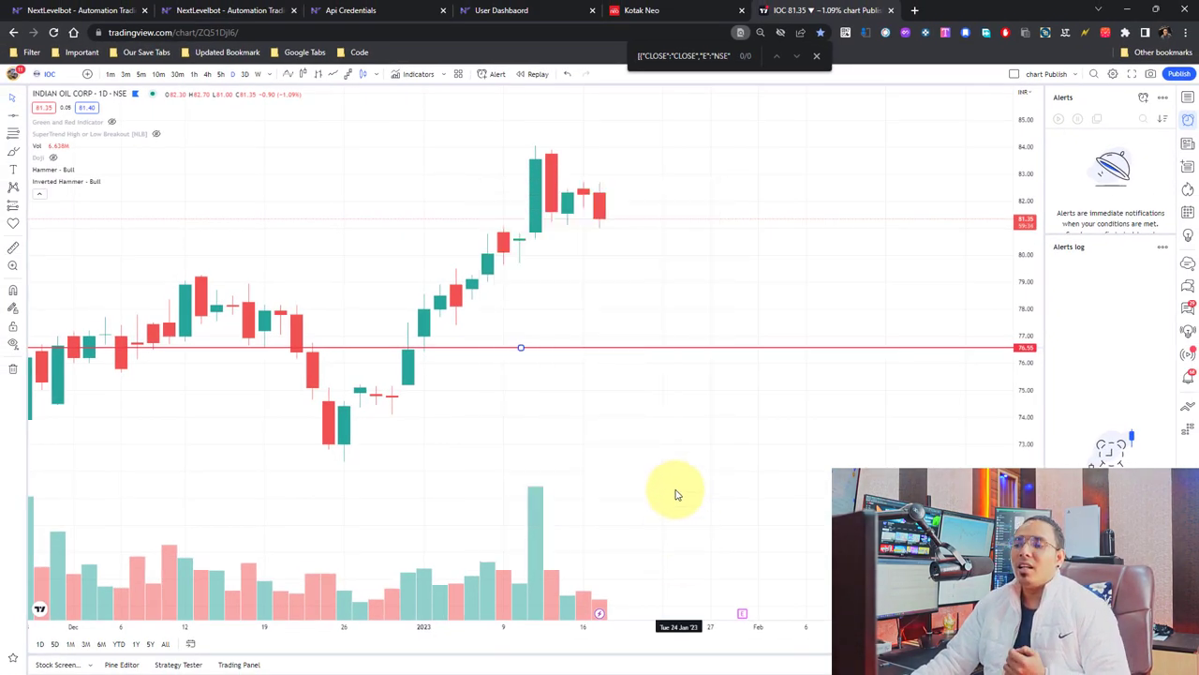
{"action": "mouse_move", "coordinate": [1085, 154]}
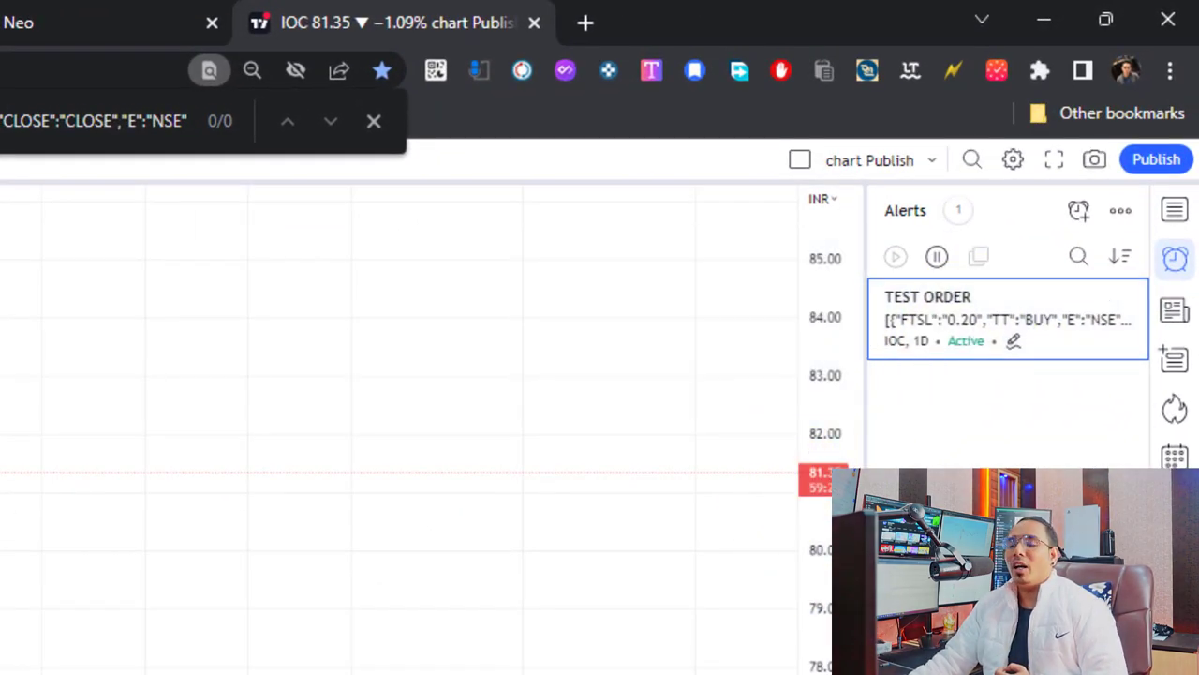
{"action": "scroll", "coordinate": [674, 267], "scroll_direction": "up", "scroll_amount": 3}
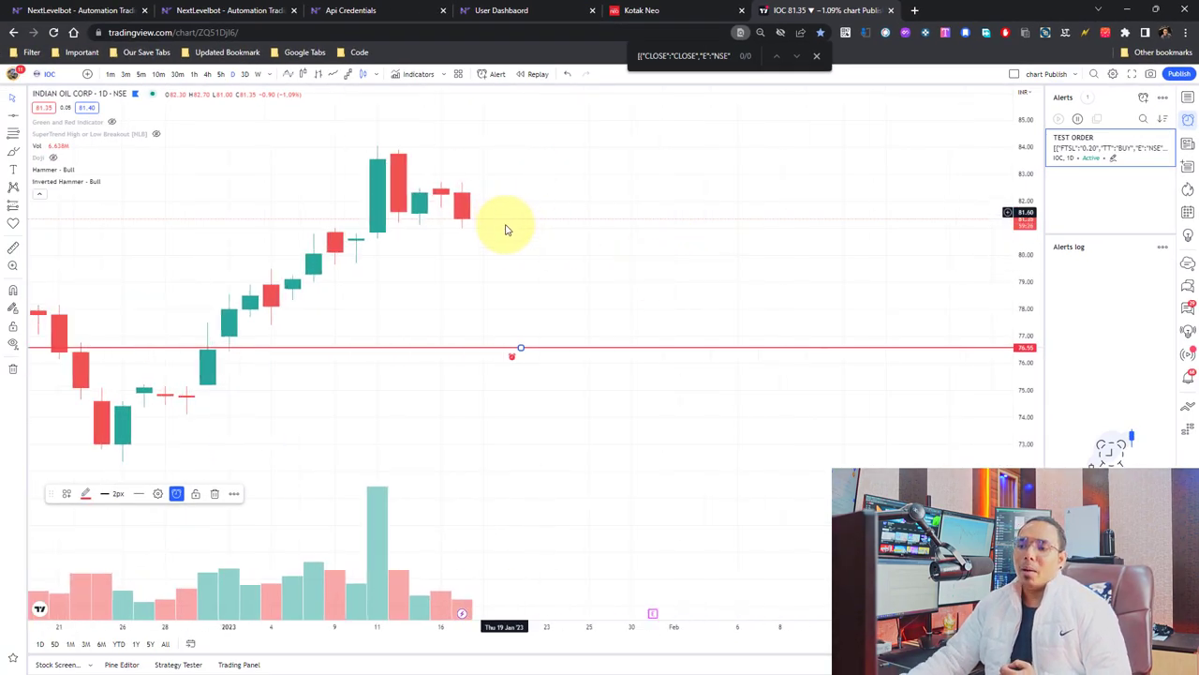
{"action": "left_click", "coordinate": [520, 346]}
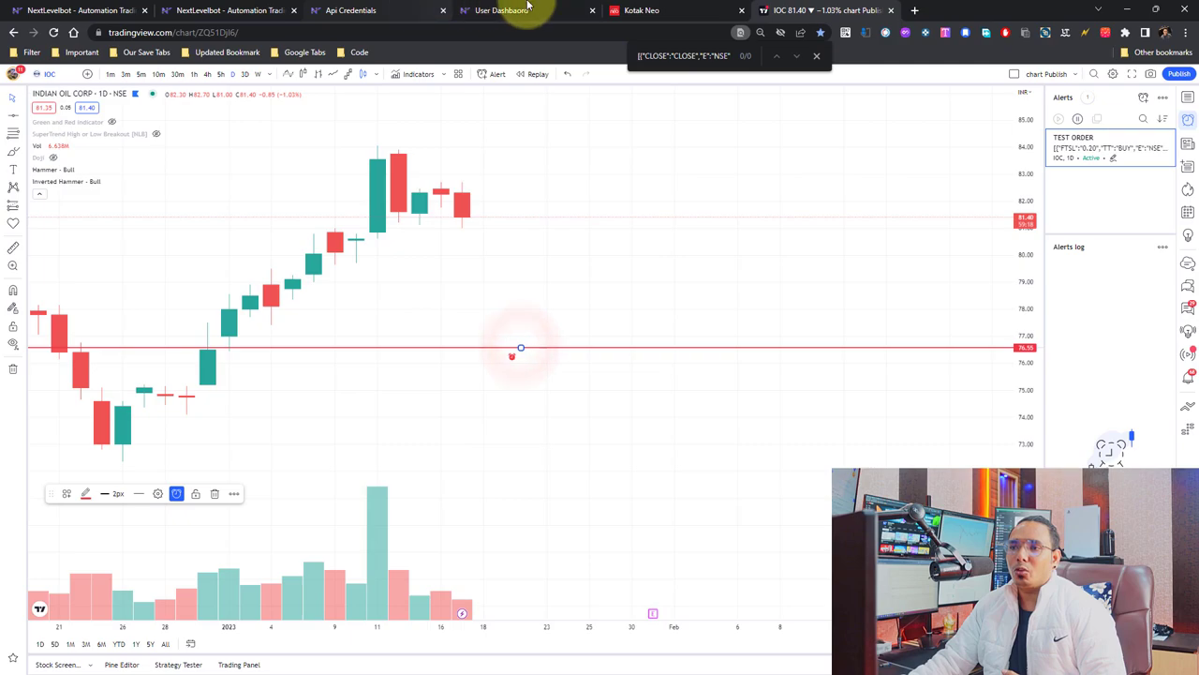
Switch to Kotak Neo, reload the page and open the portfolio to check the existing positions.
{"action": "left_click", "coordinate": [670, 10]}
{"action": "left_click", "coordinate": [54, 32]}
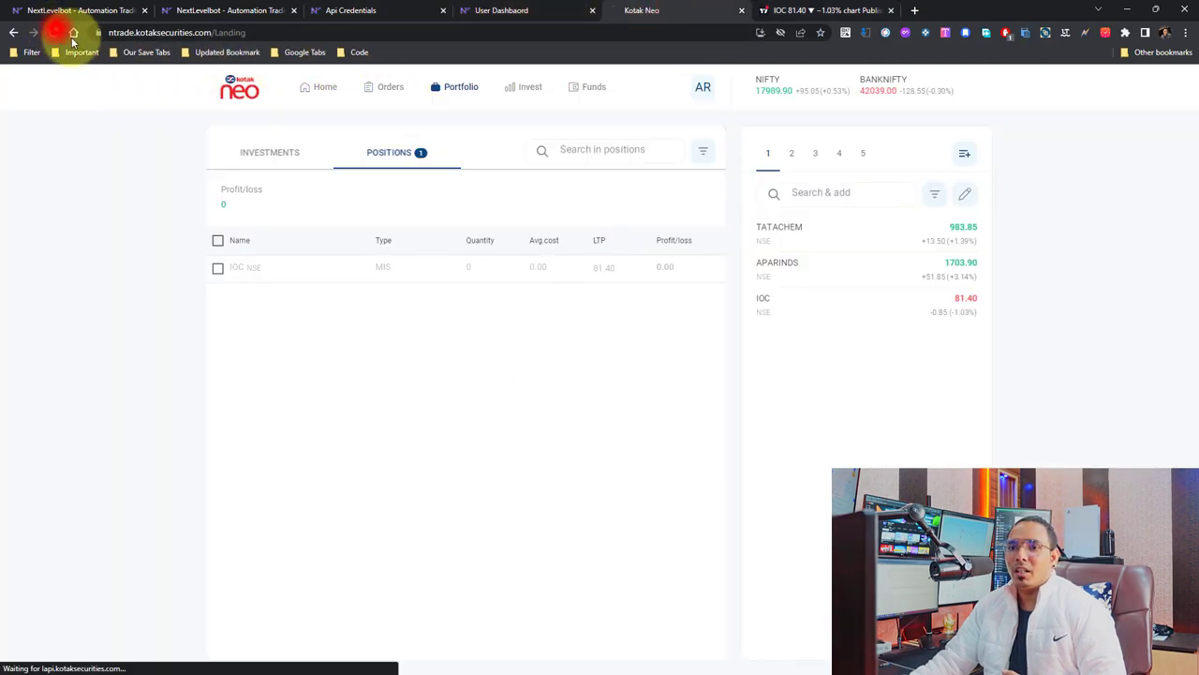
{"action": "left_click", "coordinate": [464, 86]}
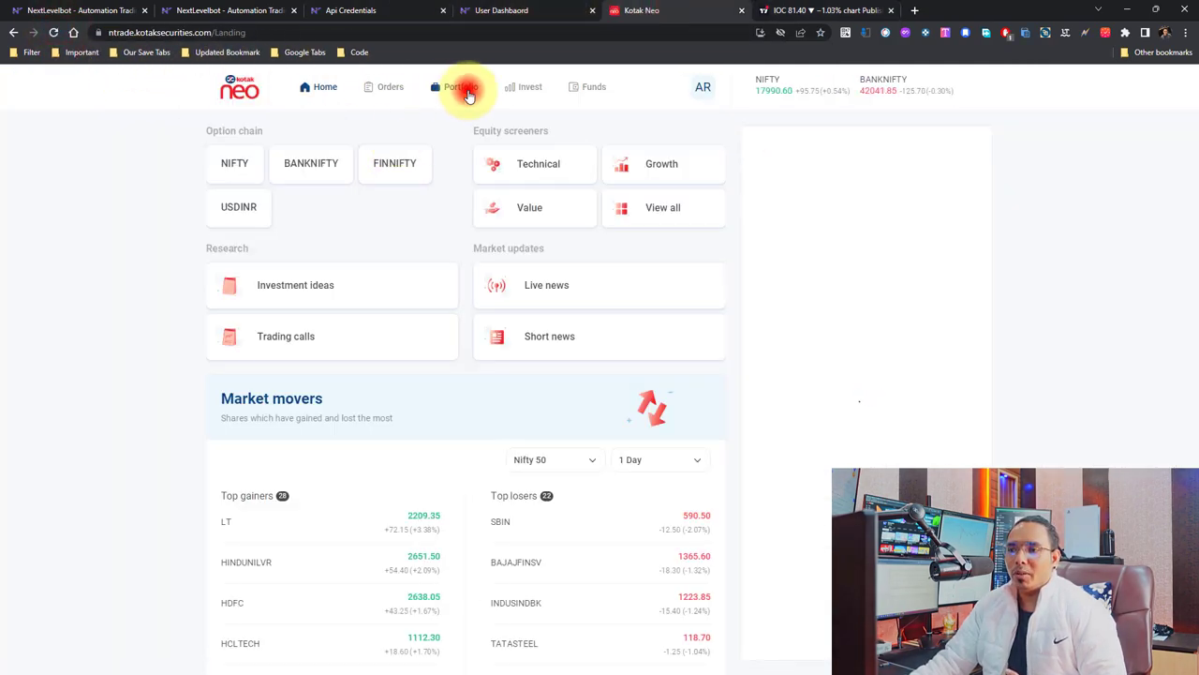
{"action": "left_click", "coordinate": [126, 10]}
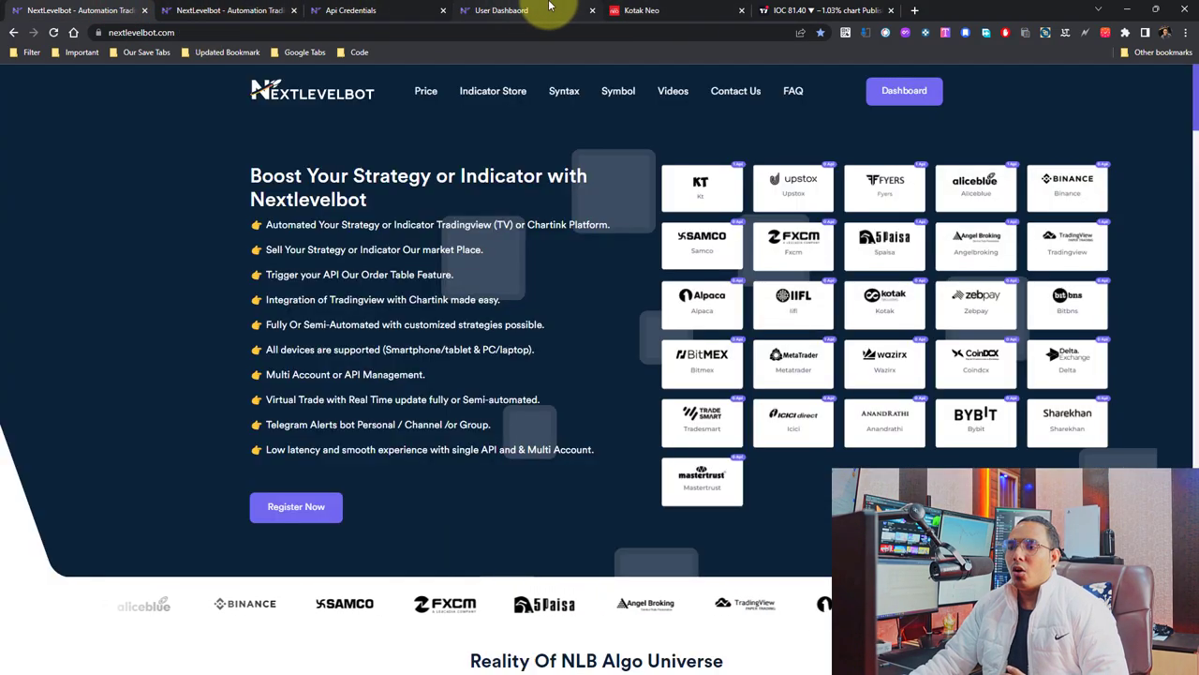
Move the horizontal line on the TradingView chart up to 81.75 to trigger the alert, and return to the Kotak Neo positions.
{"action": "left_click", "coordinate": [808, 6]}
{"action": "left_click_drag", "start_coordinate": [518, 346], "coordinate": [518, 207]}
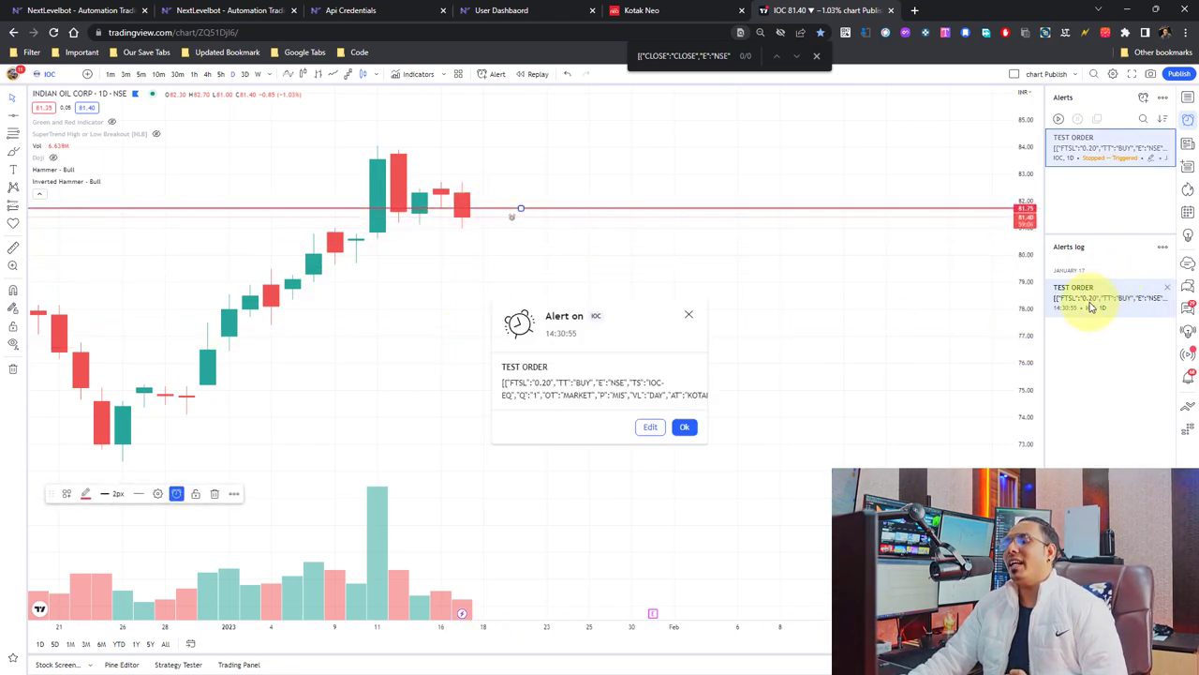
{"action": "left_click", "coordinate": [699, 10]}
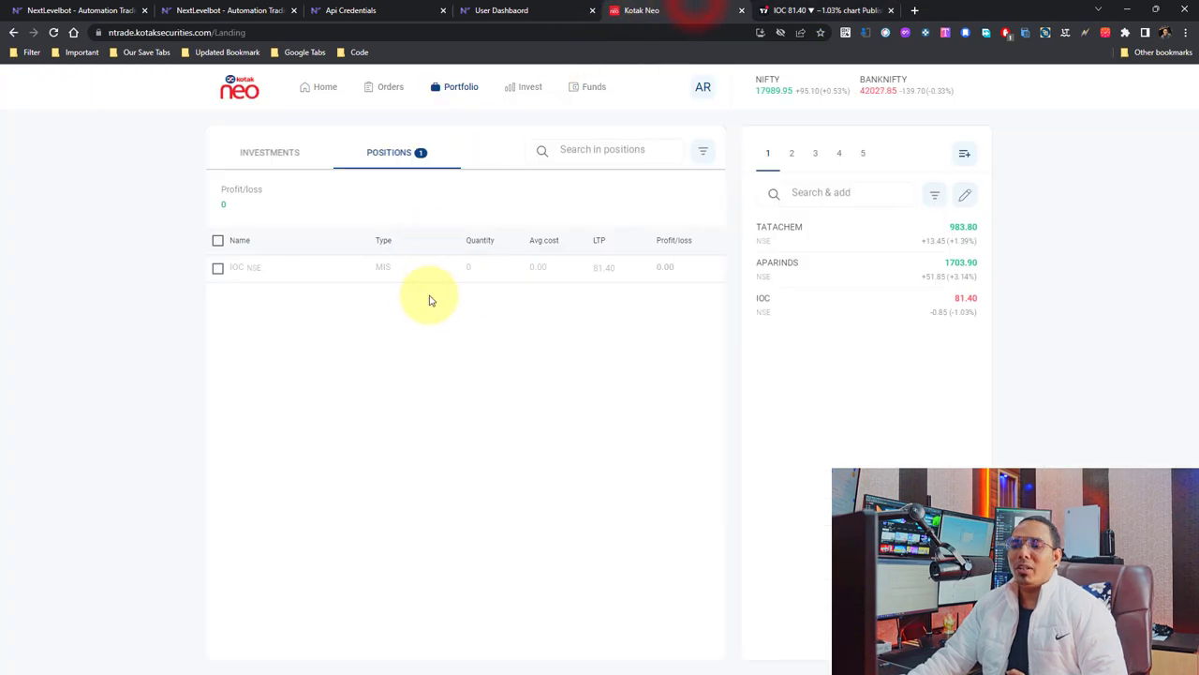
Reload Kotak Neo and open the portfolio to check whether the IOC order was executed.
{"action": "left_click", "coordinate": [54, 36]}
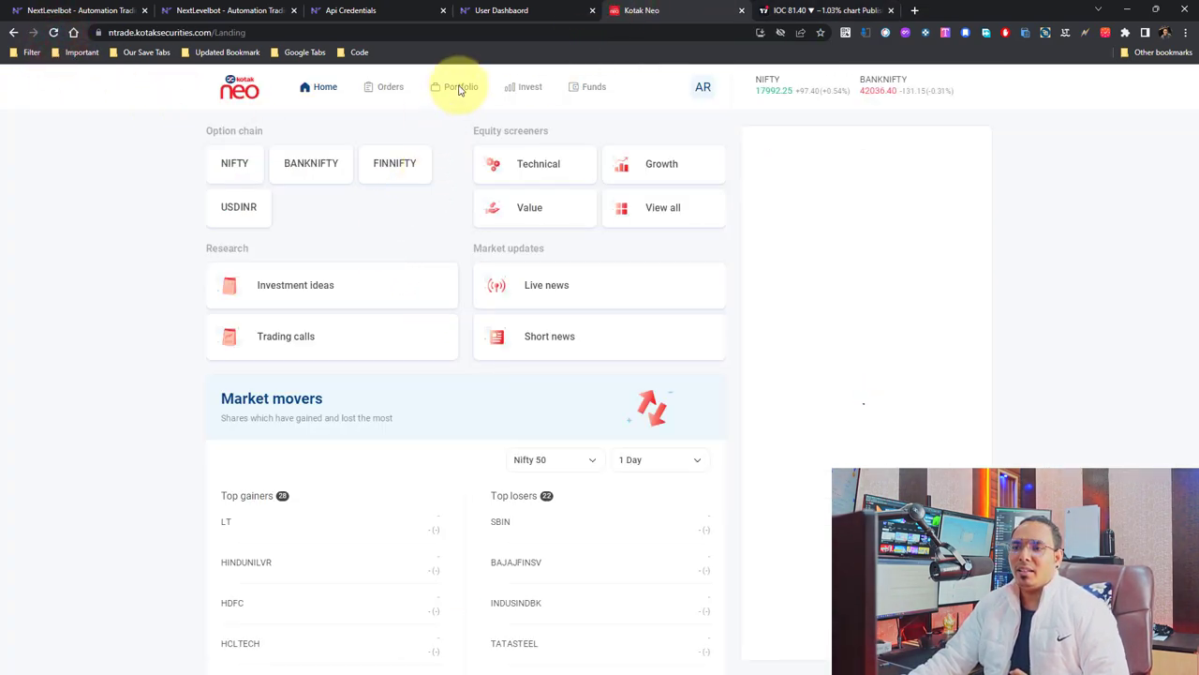
{"action": "left_click", "coordinate": [459, 89]}
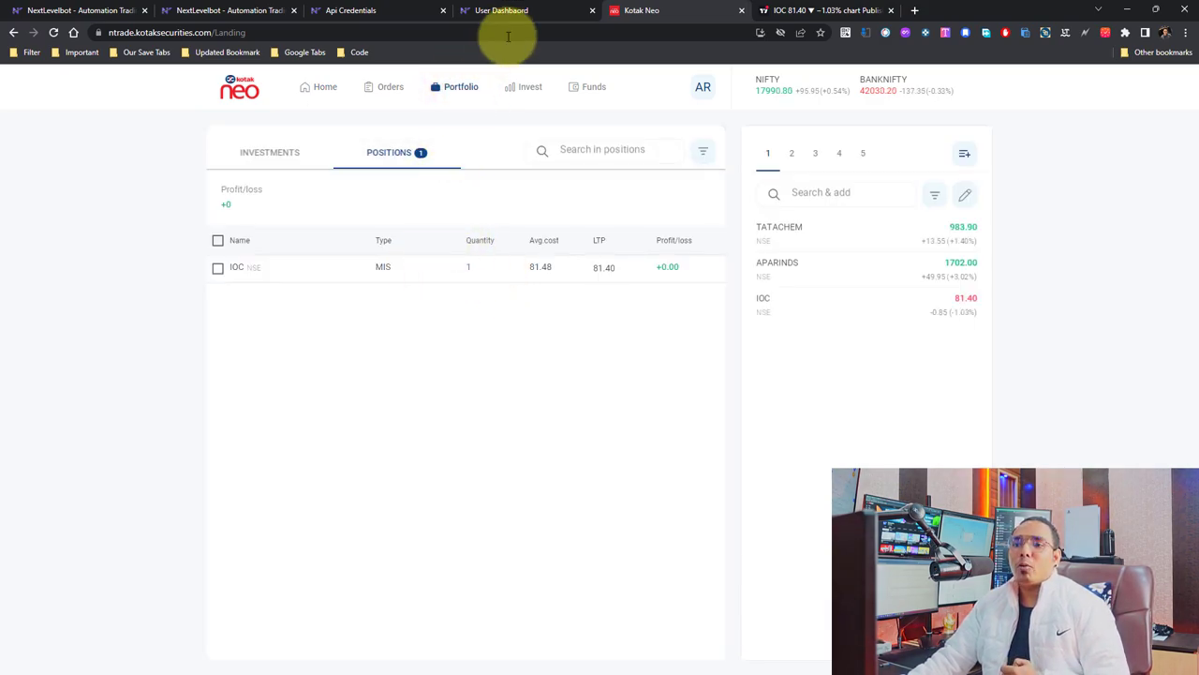
Switch to NextLevelBot, open Fake Management and check the side, exit and status columns of the IOC-EQ entry.
{"action": "left_click", "coordinate": [497, 11]}
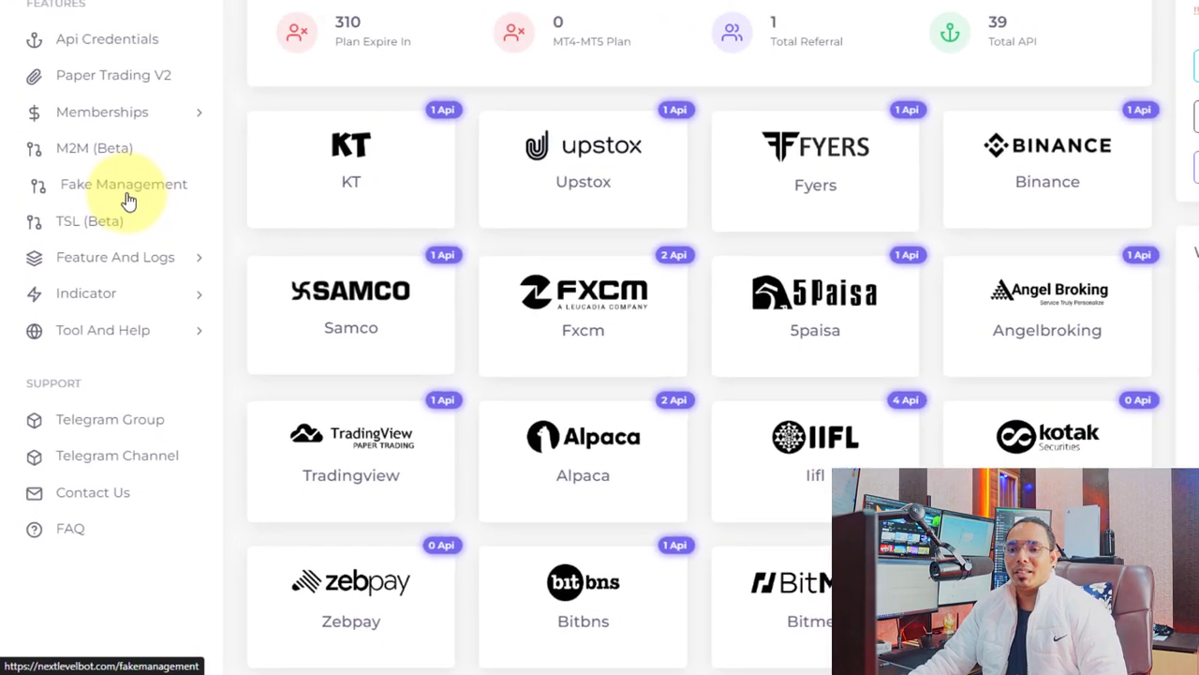
{"action": "left_click", "coordinate": [138, 164]}
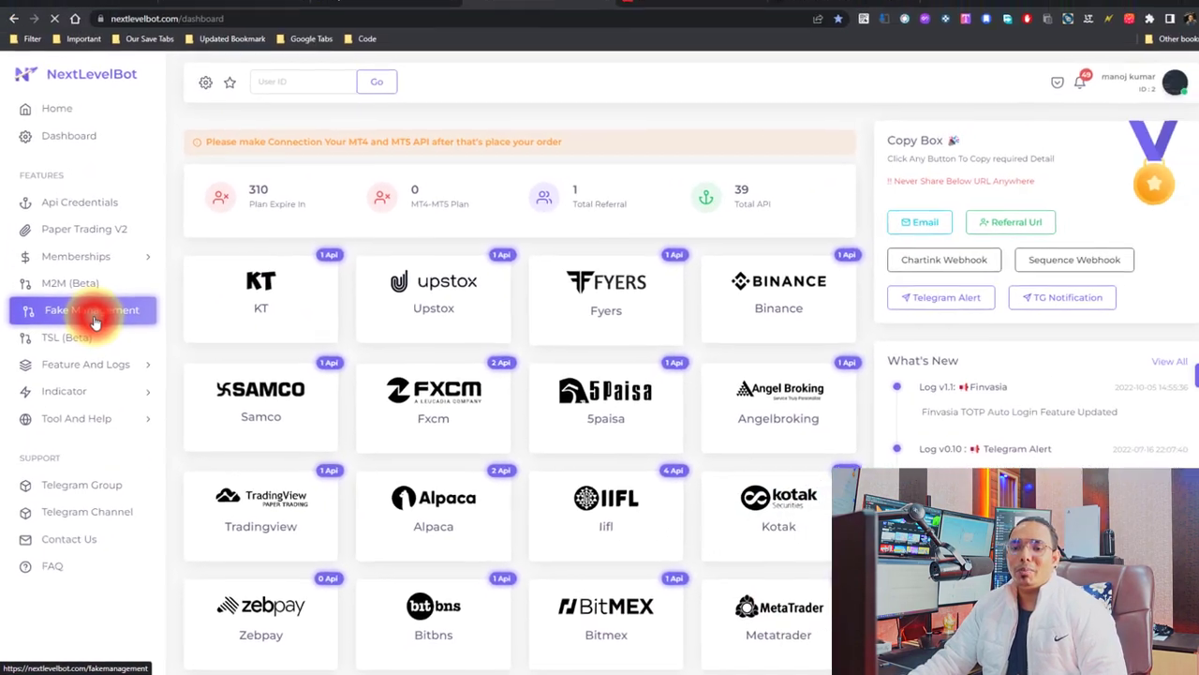
{"action": "left_click_drag", "start_coordinate": [377, 303], "coordinate": [710, 318]}
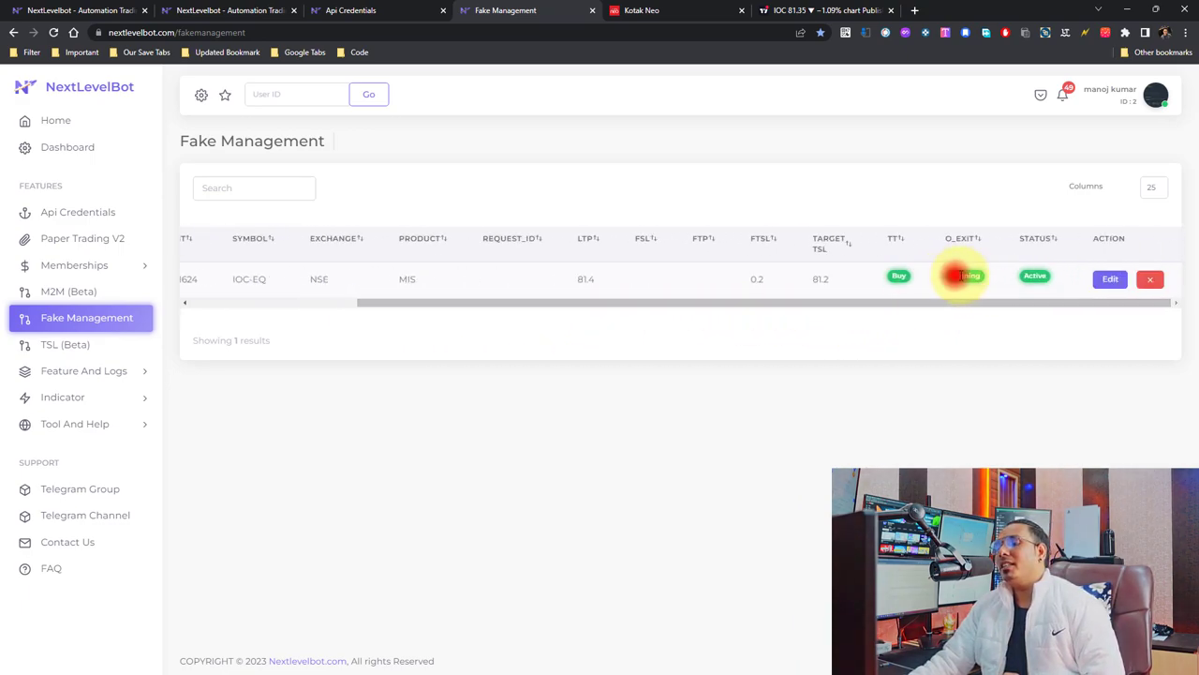
{"action": "left_click", "coordinate": [977, 275]}
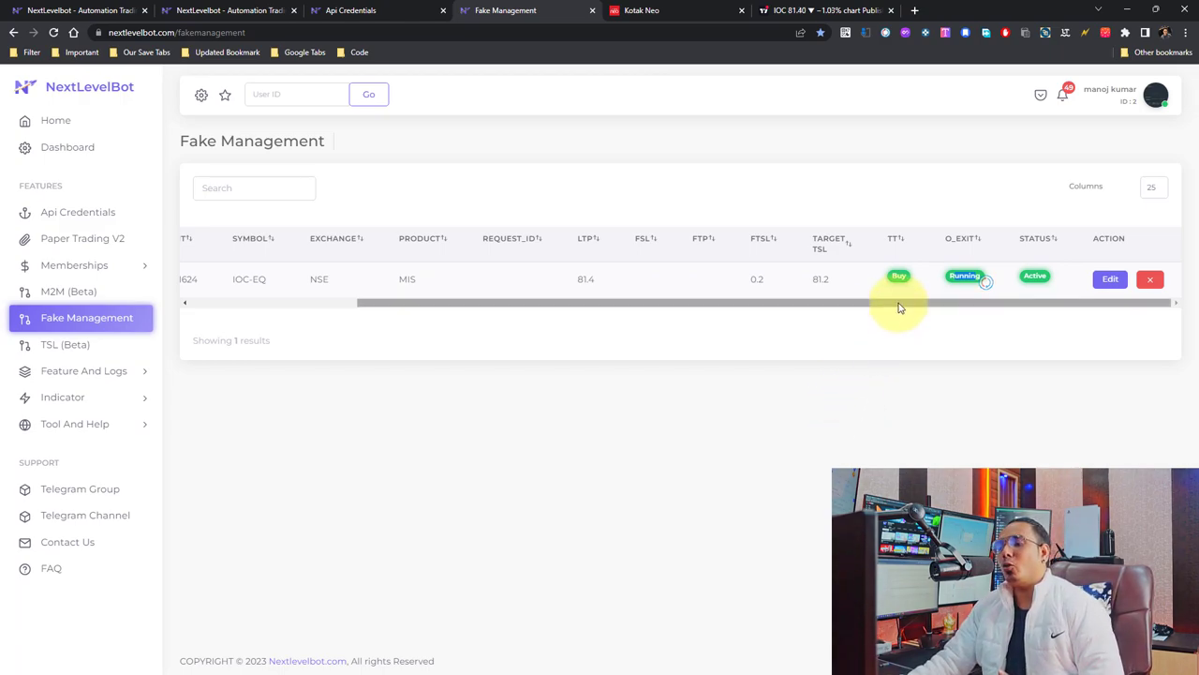
{"action": "left_click_drag", "start_coordinate": [897, 303], "coordinate": [627, 327]}
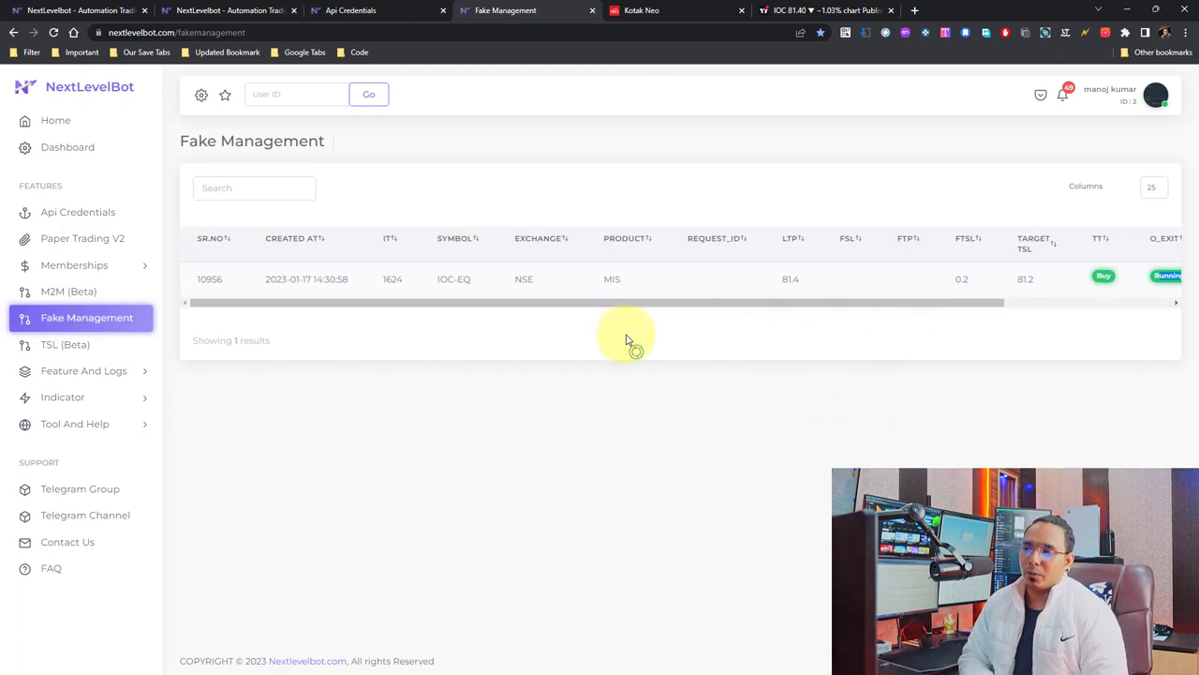
Examine the IOC-EQ entry's symbol, product, LTP, FTSL and Target TSL values in Fake Management.
{"action": "left_click_drag", "start_coordinate": [438, 278], "coordinate": [686, 306]}
{"action": "left_click", "coordinate": [427, 276]}
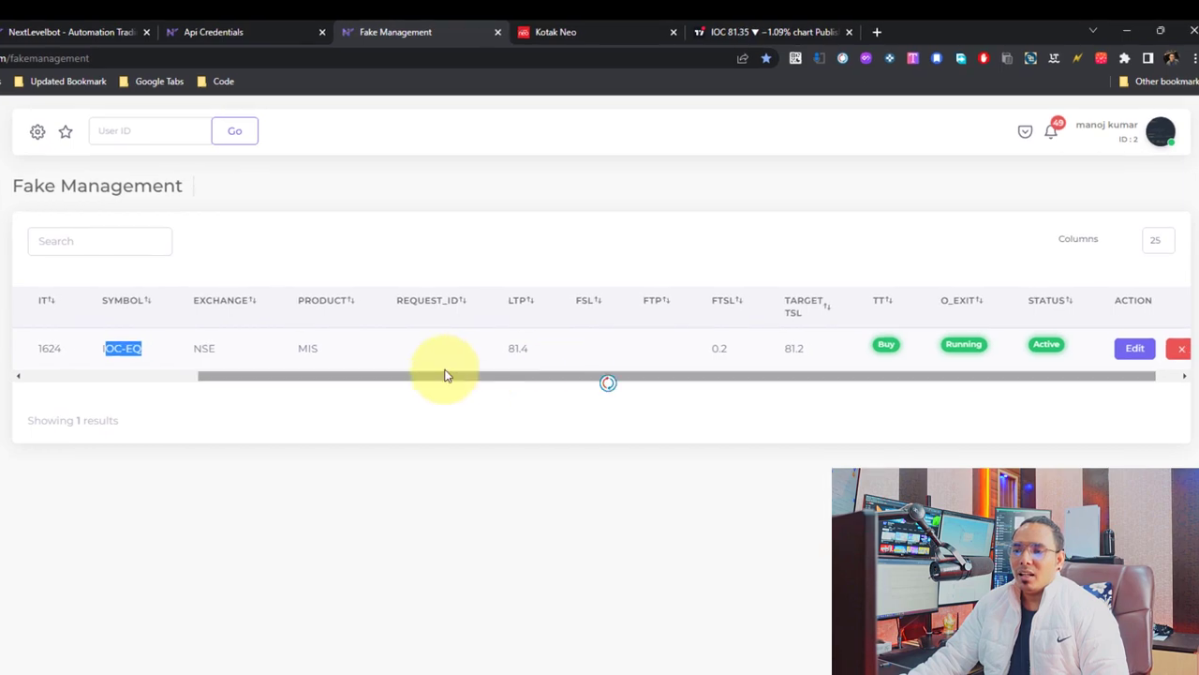
{"action": "double_click", "coordinate": [302, 346]}
{"action": "left_click_drag", "start_coordinate": [436, 374], "coordinate": [509, 375]}
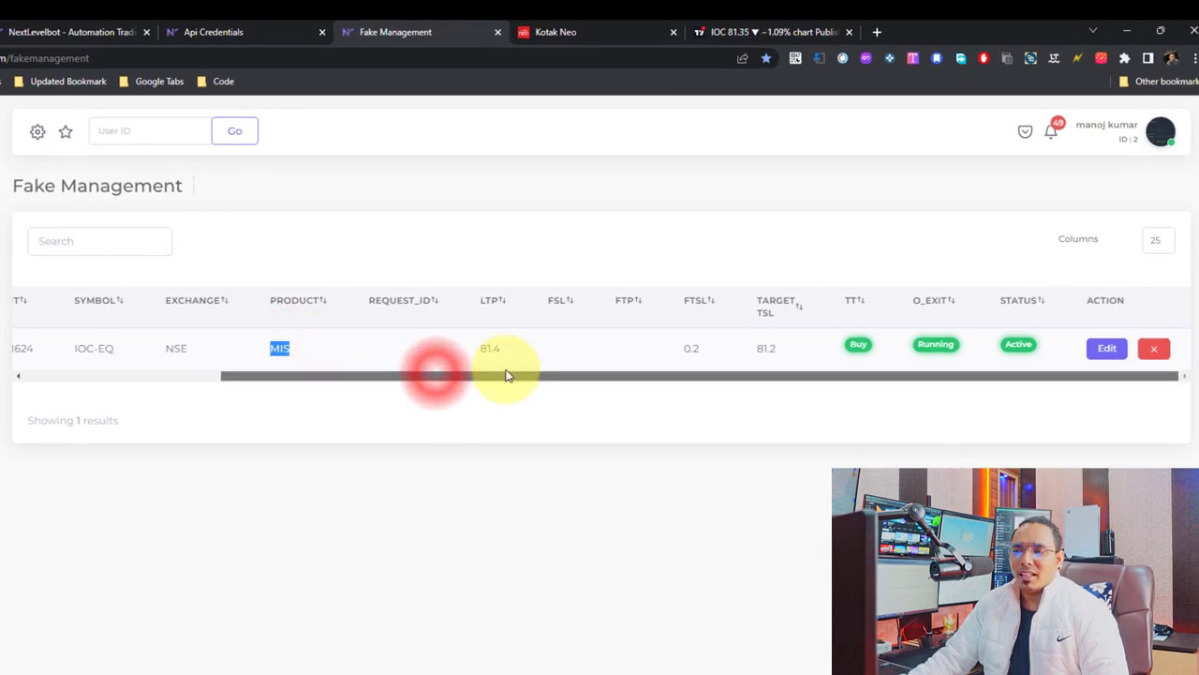
{"action": "double_click", "coordinate": [483, 349]}
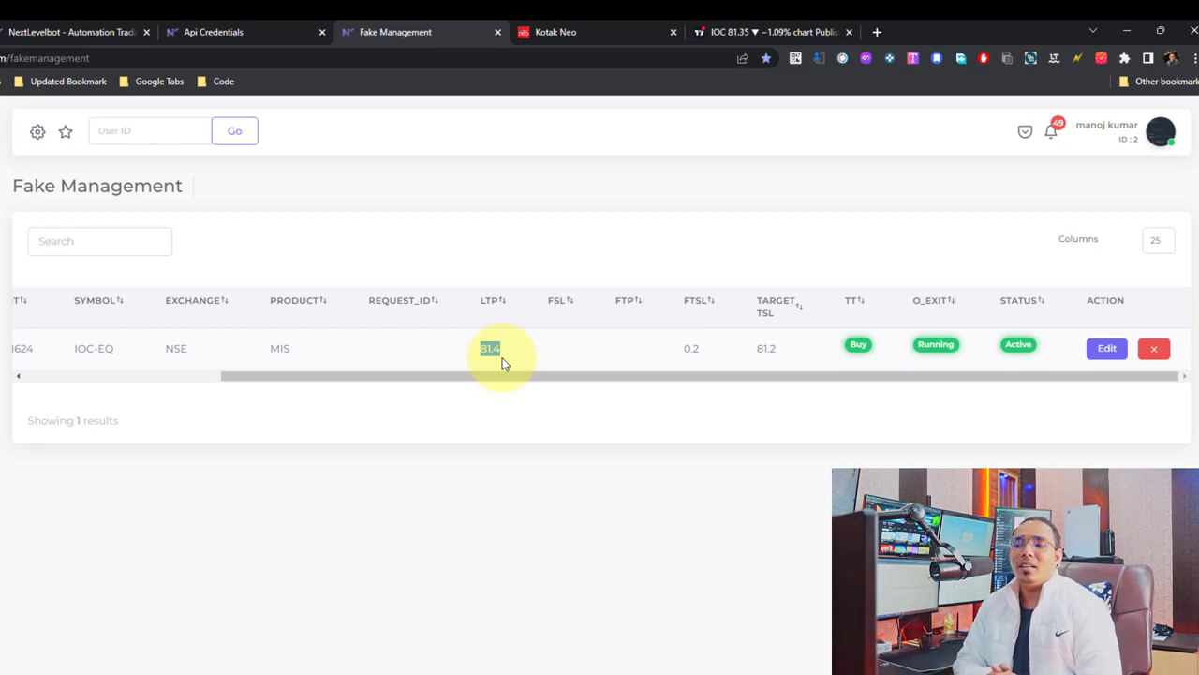
{"action": "double_click", "coordinate": [490, 350]}
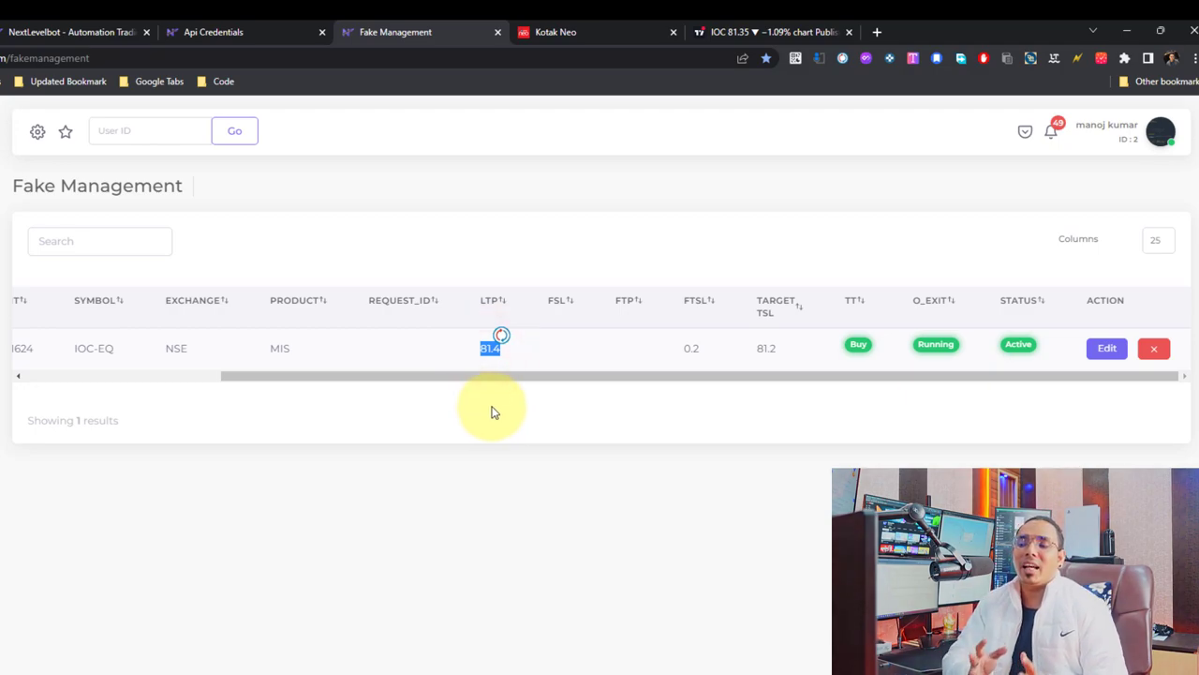
{"action": "double_click", "coordinate": [490, 349]}
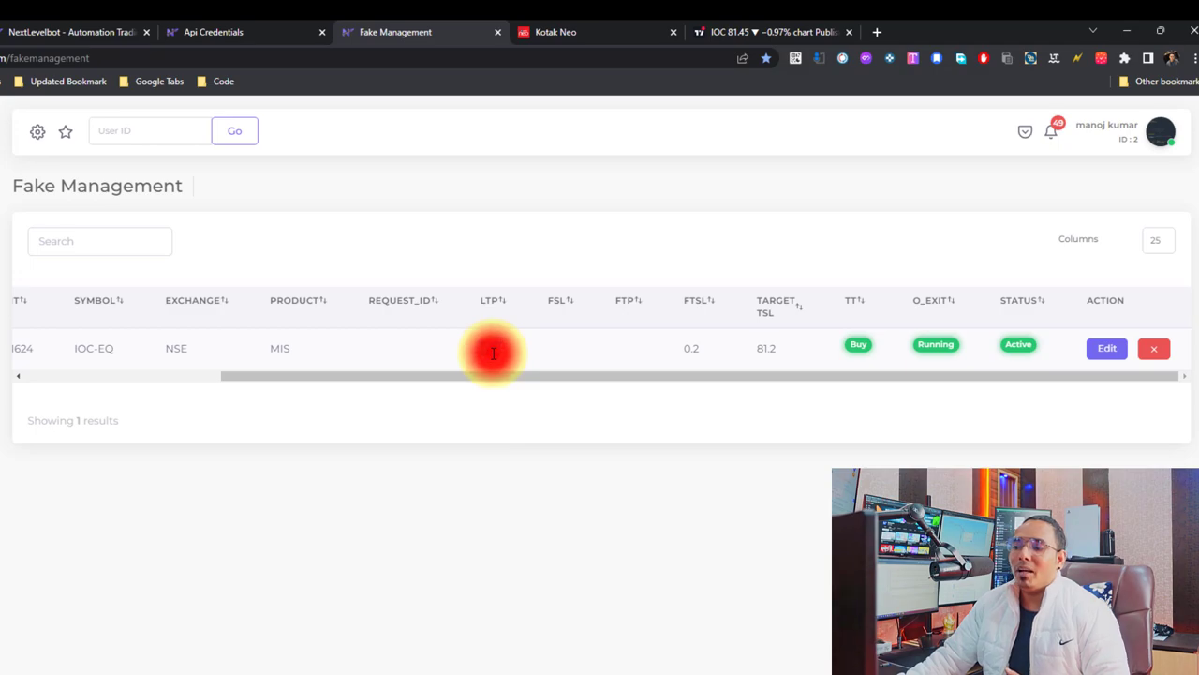
{"action": "double_click", "coordinate": [690, 349]}
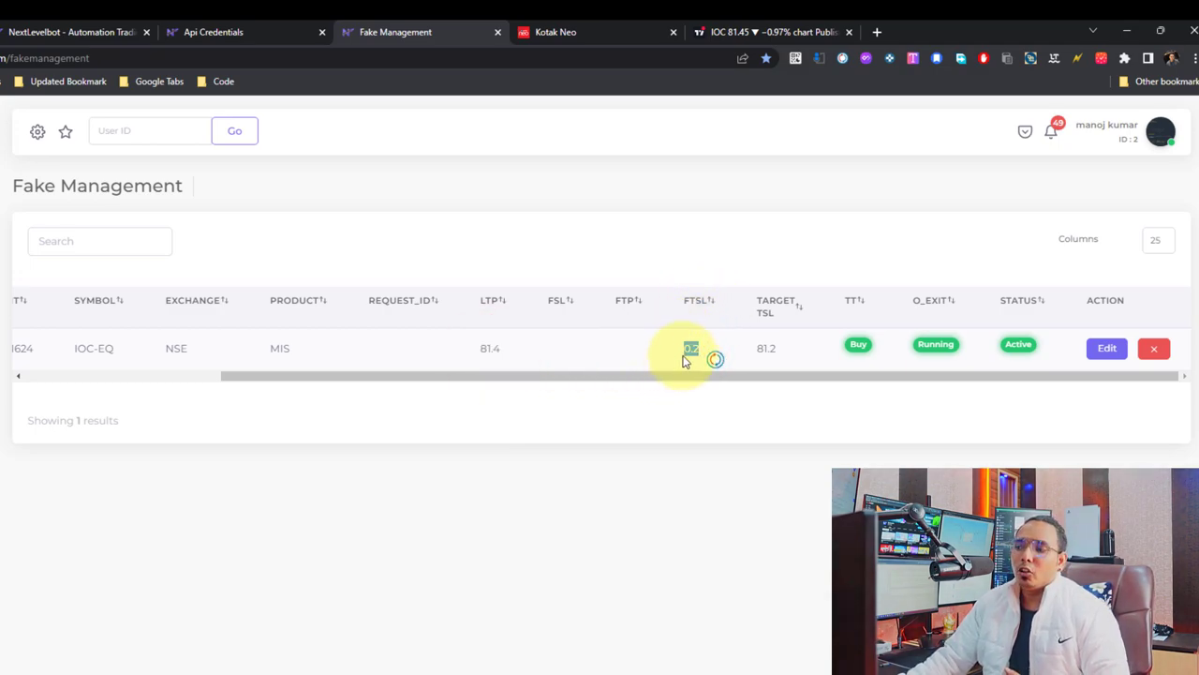
{"action": "double_click", "coordinate": [765, 350]}
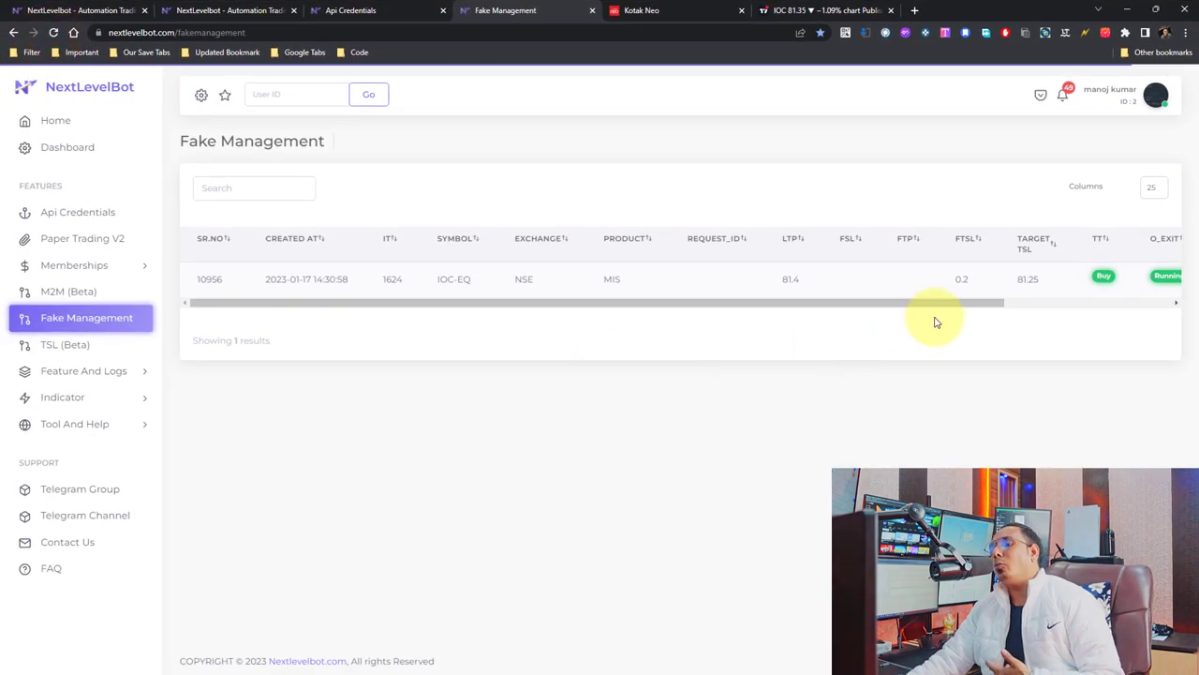
Check the updated Target TSL of the IOC-EQ entry and review its FSL, FTP and remaining columns.
{"action": "left_click_drag", "start_coordinate": [962, 298], "coordinate": [1071, 302]}
{"action": "left_click", "coordinate": [902, 281]}
{"action": "double_click", "coordinate": [902, 283]}
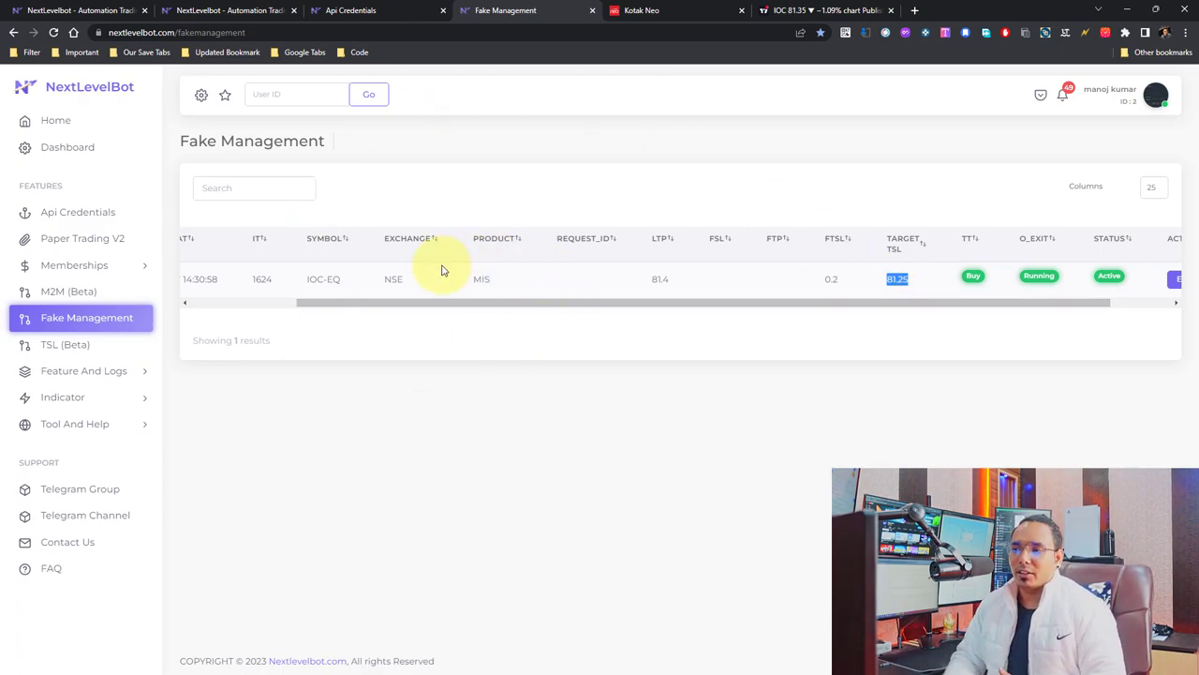
{"action": "left_click", "coordinate": [719, 281]}
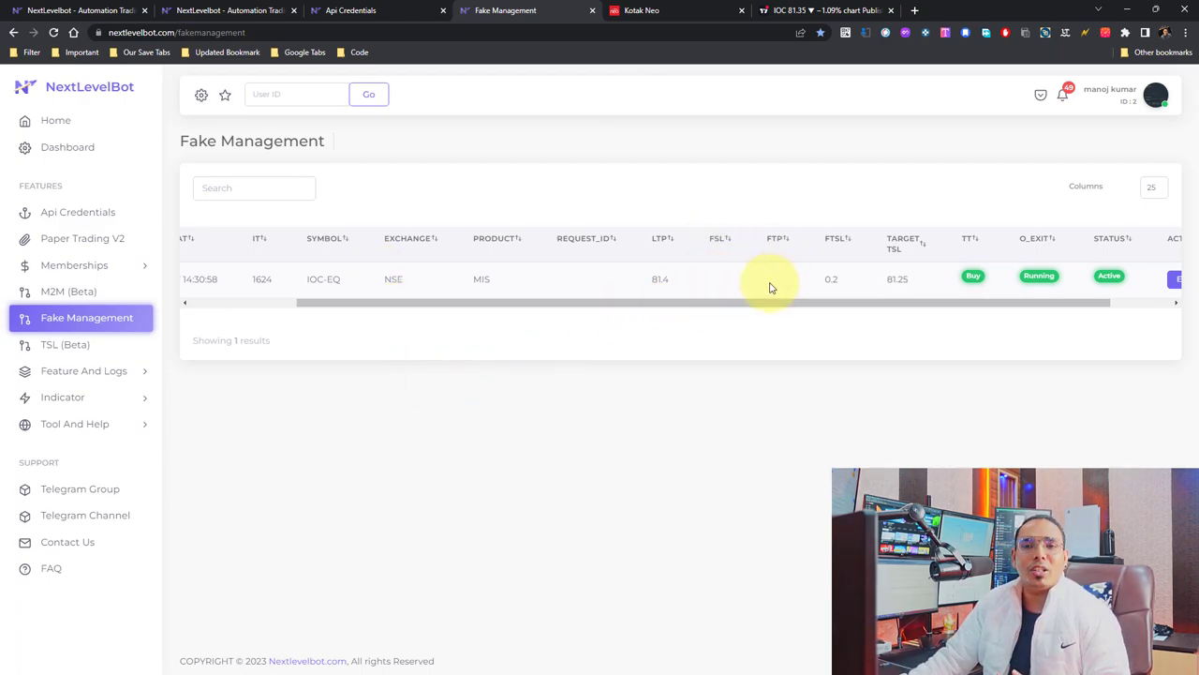
{"action": "left_click_drag", "start_coordinate": [682, 301], "coordinate": [852, 301]}
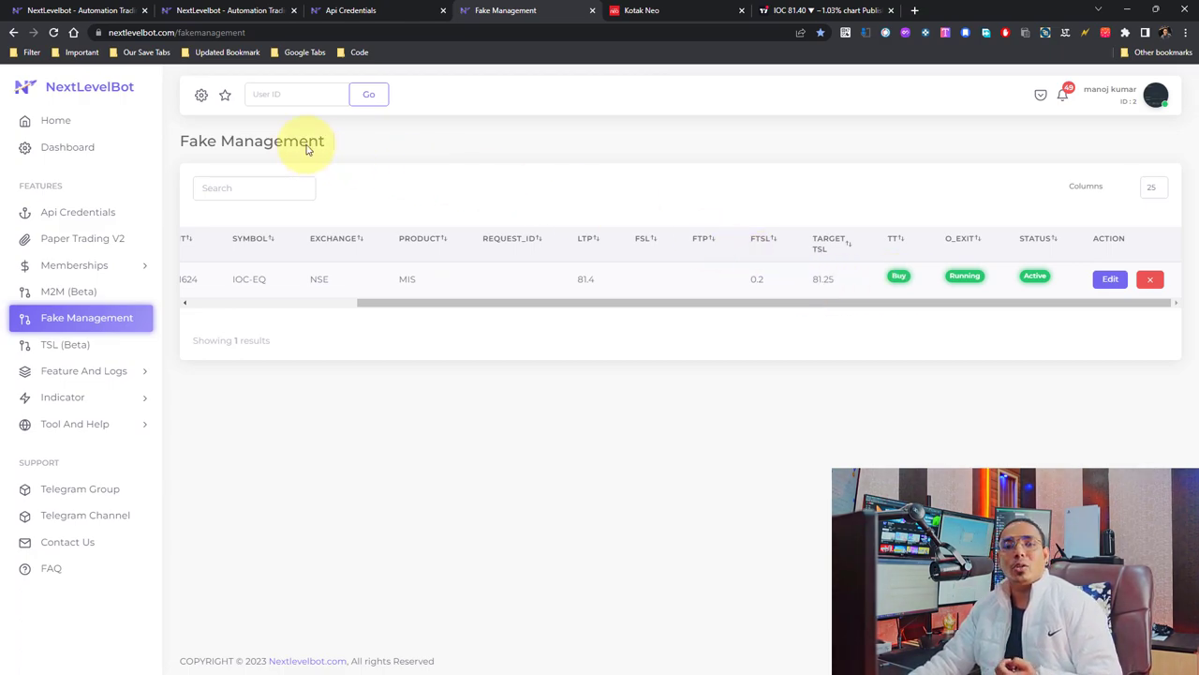
Reload the Fake Management page repeatedly and recheck whether the IOC-EQ entry's Target TSL has trailed.
{"action": "left_click", "coordinate": [53, 32]}
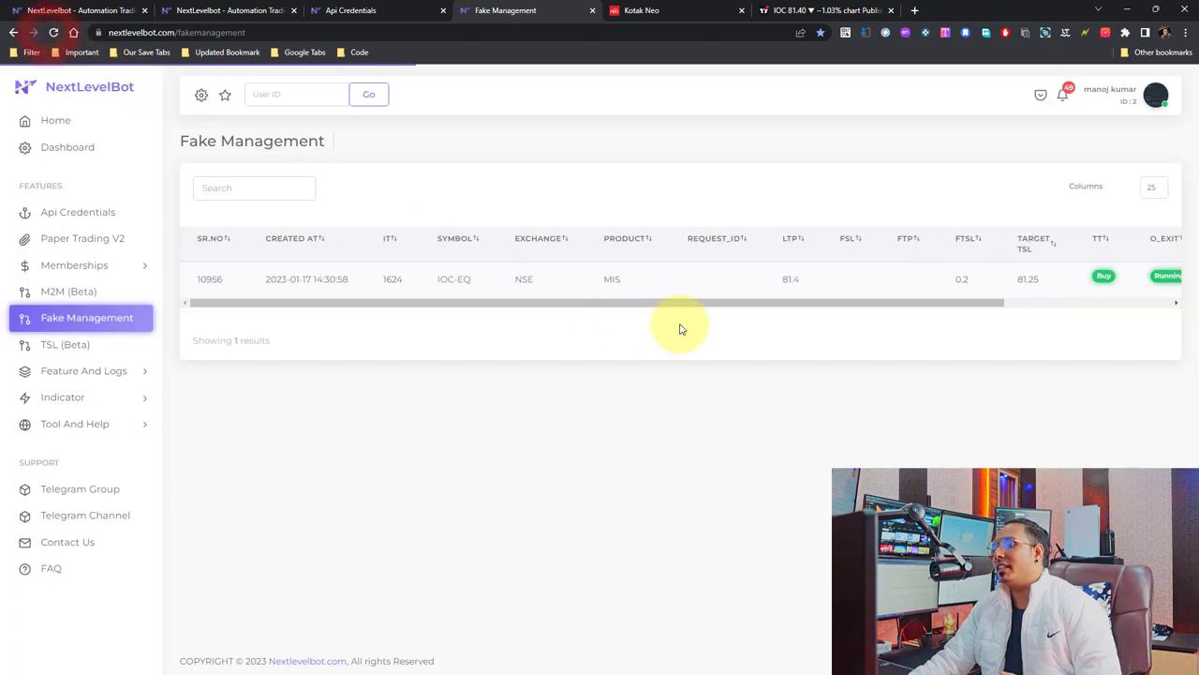
{"action": "left_click", "coordinate": [54, 34]}
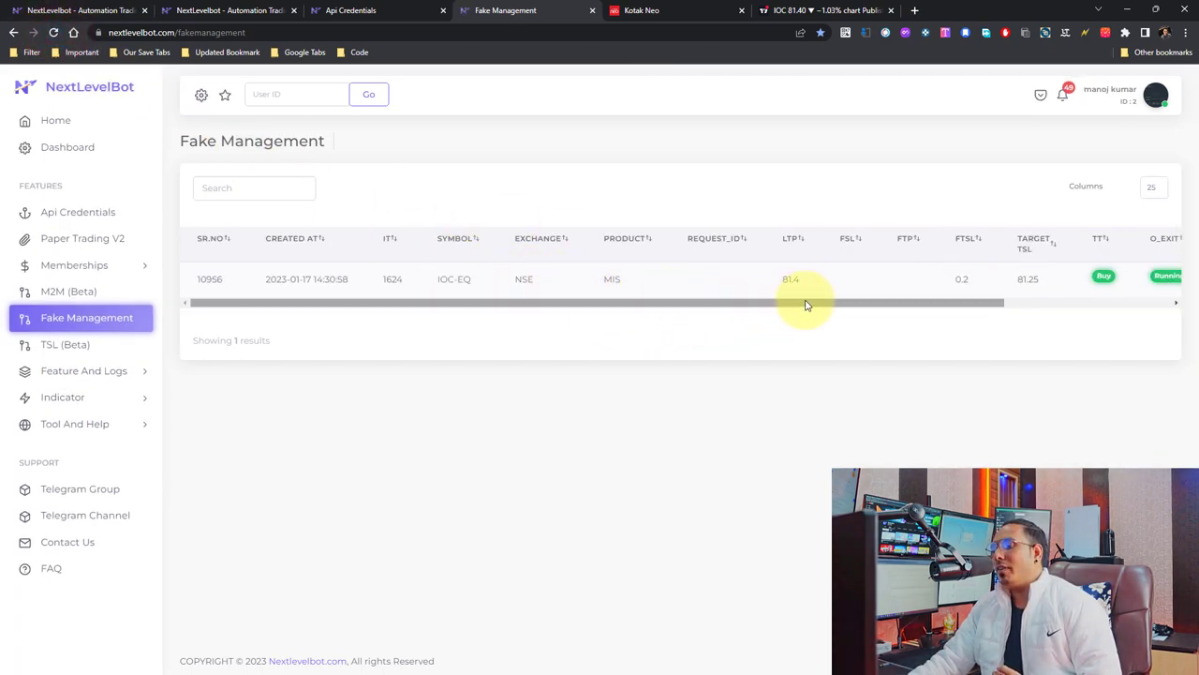
{"action": "left_click_drag", "start_coordinate": [811, 302], "coordinate": [929, 308]}
{"action": "left_click", "coordinate": [53, 34]}
{"action": "left_click_drag", "start_coordinate": [934, 305], "coordinate": [1079, 303]}
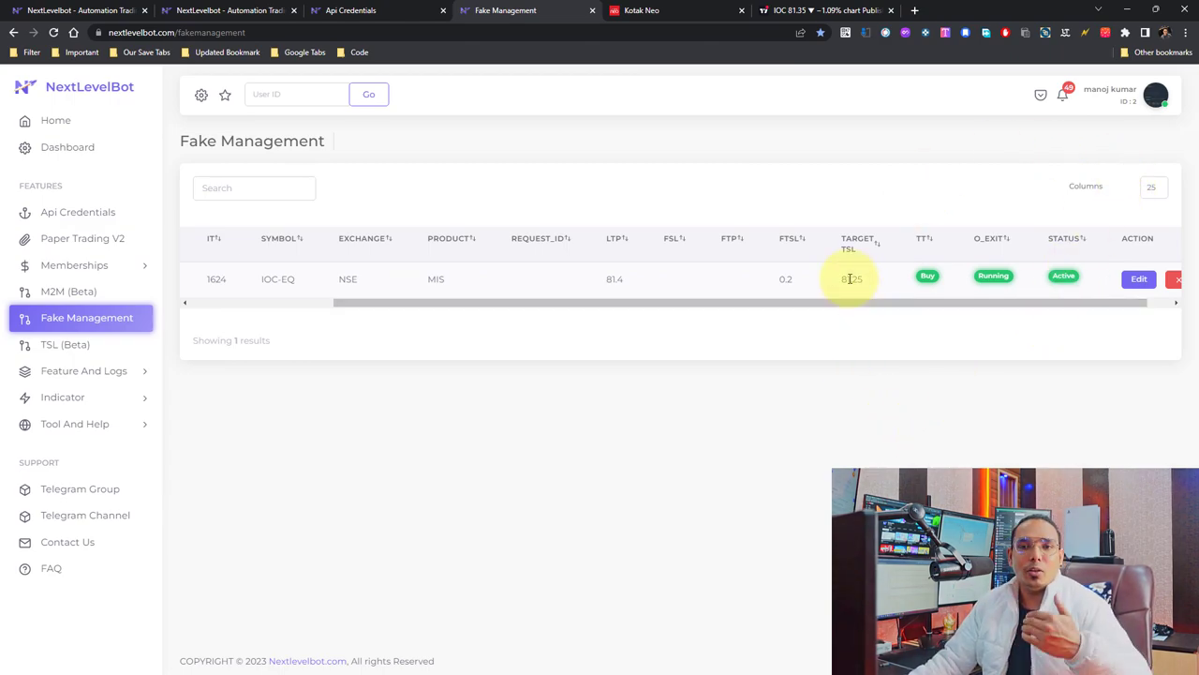
Compare the triggered TradingView alert with the open IOC position in Kotak Neo, and revisit the NextLevelBot pages.
{"action": "left_click", "coordinate": [807, 10]}
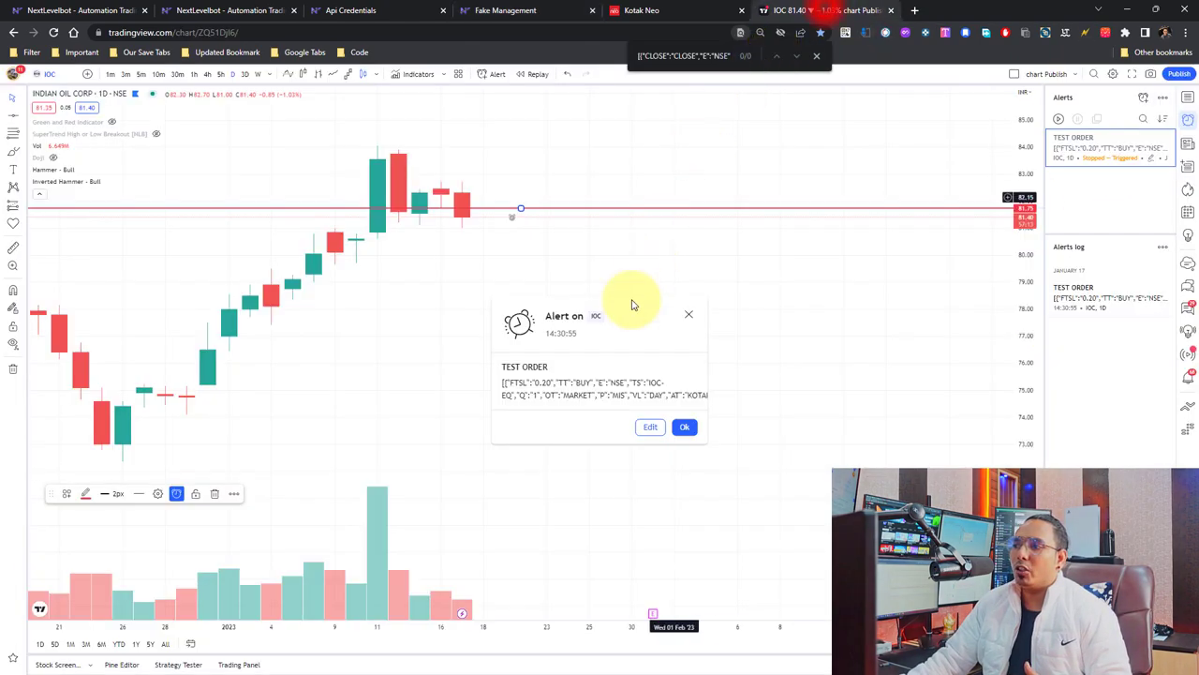
{"action": "left_click", "coordinate": [637, 10]}
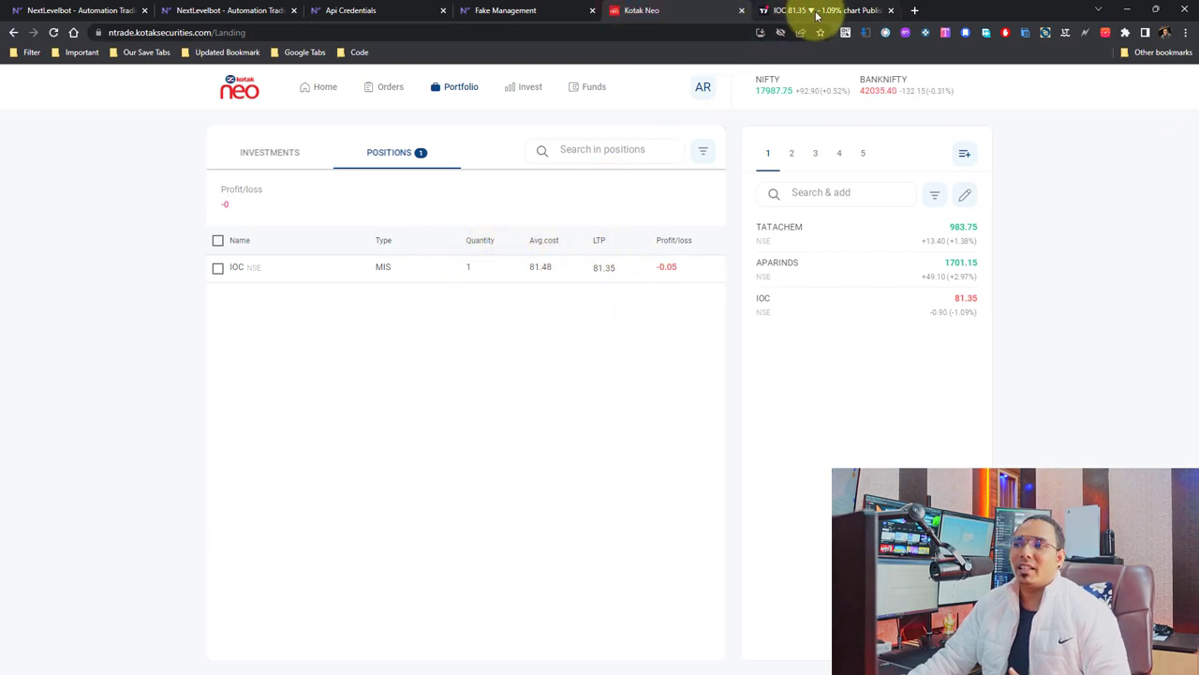
{"action": "left_click", "coordinate": [812, 12]}
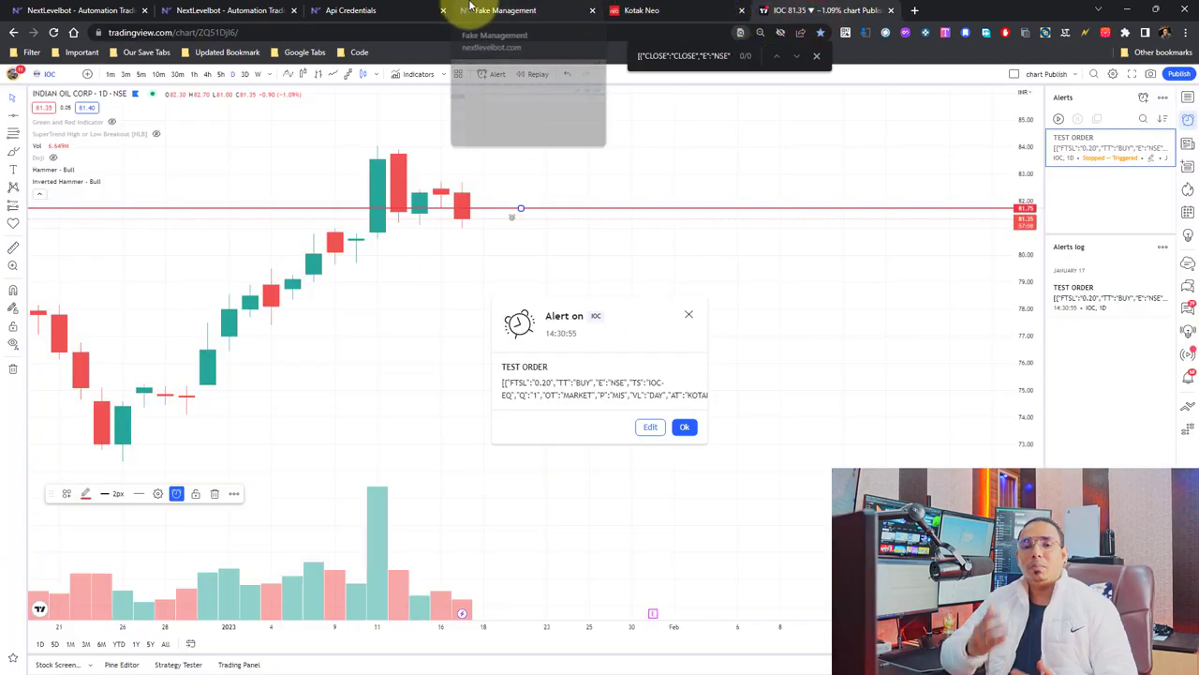
{"action": "left_click", "coordinate": [403, 10]}
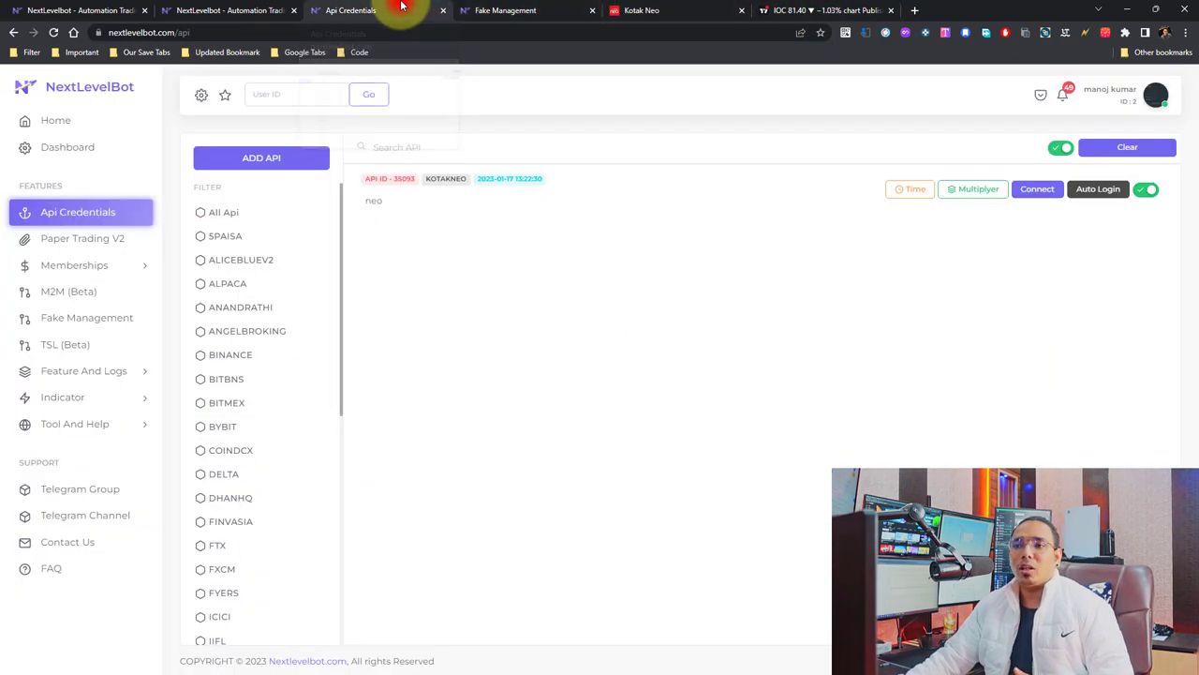
{"action": "left_click", "coordinate": [247, 9]}
{"action": "left_click", "coordinate": [525, 10]}
{"action": "left_click", "coordinate": [654, 9]}
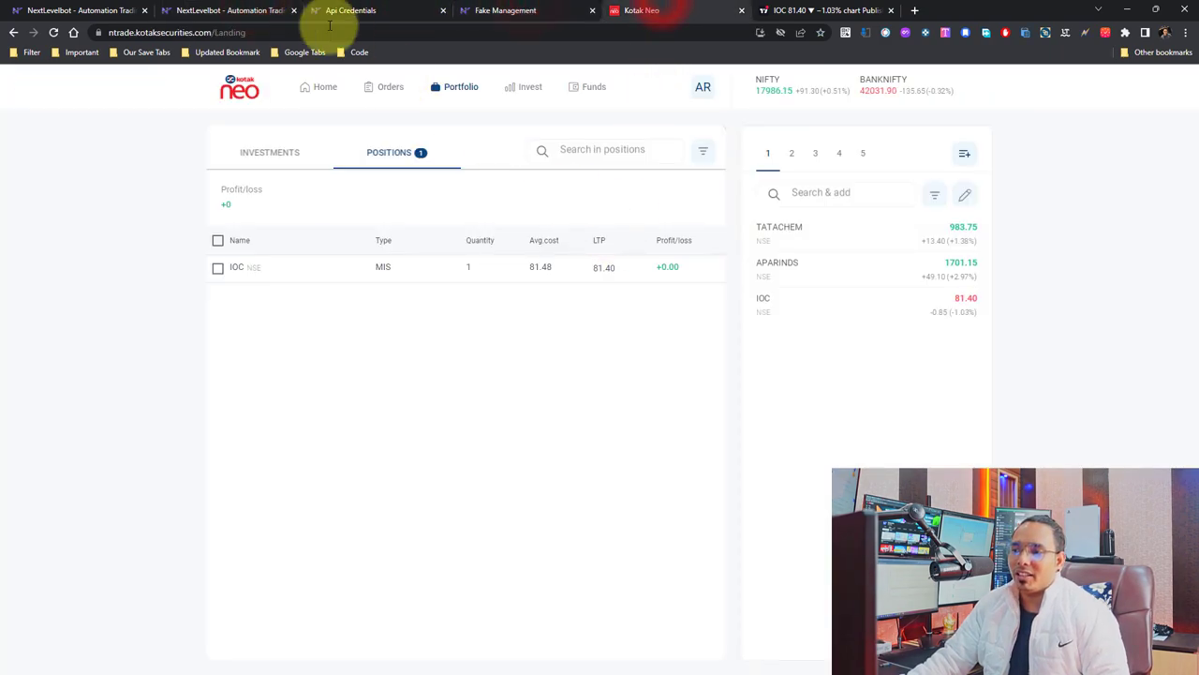
{"action": "left_click", "coordinate": [375, 9]}
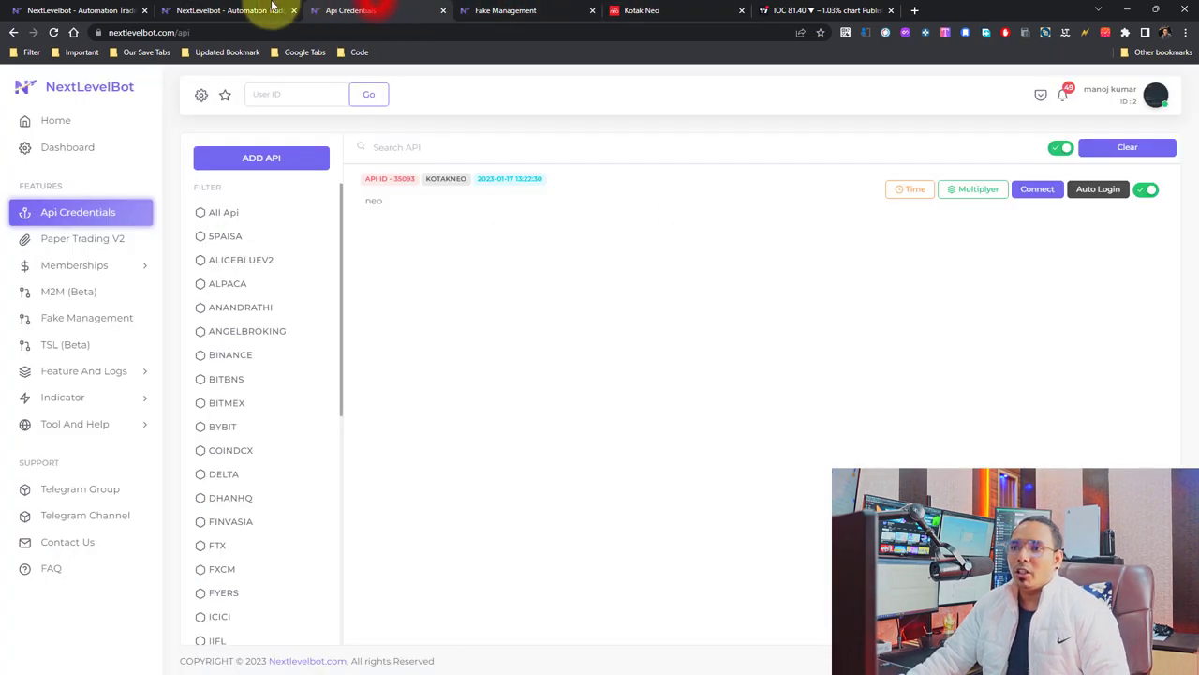
Reload Fake Management, delete the IOC-EQ entry and switch to the TradingView chart.
{"action": "left_click", "coordinate": [506, 9]}
{"action": "left_click", "coordinate": [56, 34]}
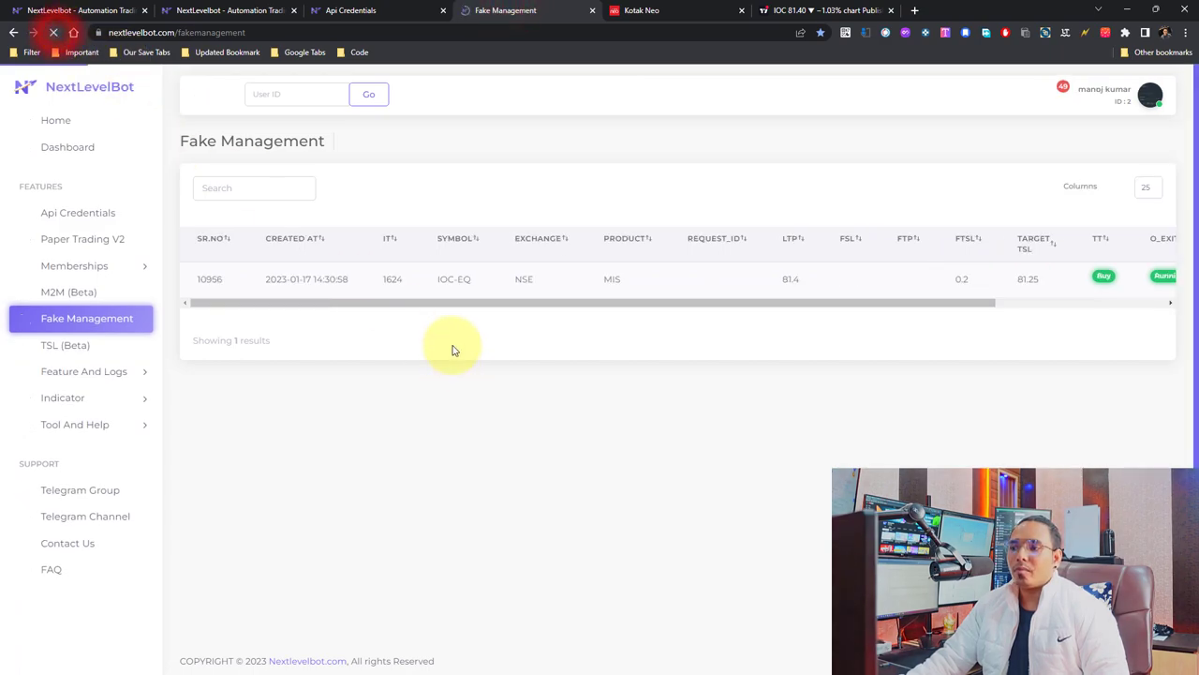
{"action": "left_click_drag", "start_coordinate": [858, 303], "coordinate": [1162, 281]}
{"action": "left_click", "coordinate": [1160, 279]}
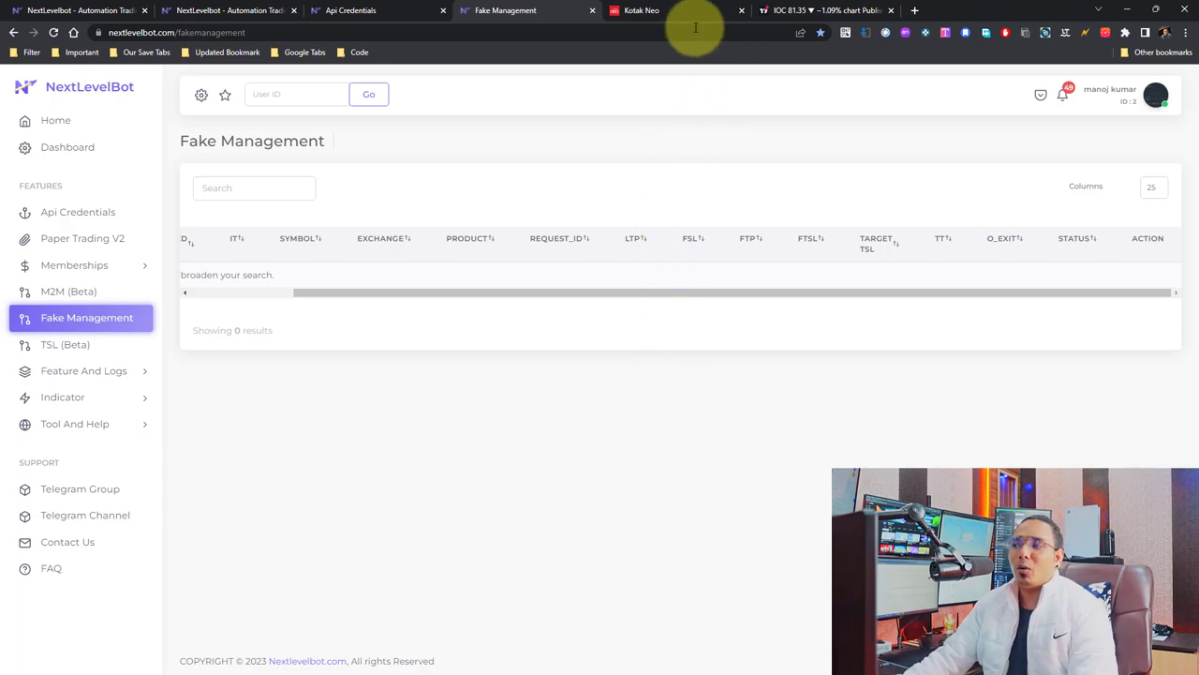
{"action": "left_click", "coordinate": [794, 12]}
{"action": "left_click", "coordinate": [650, 426]}
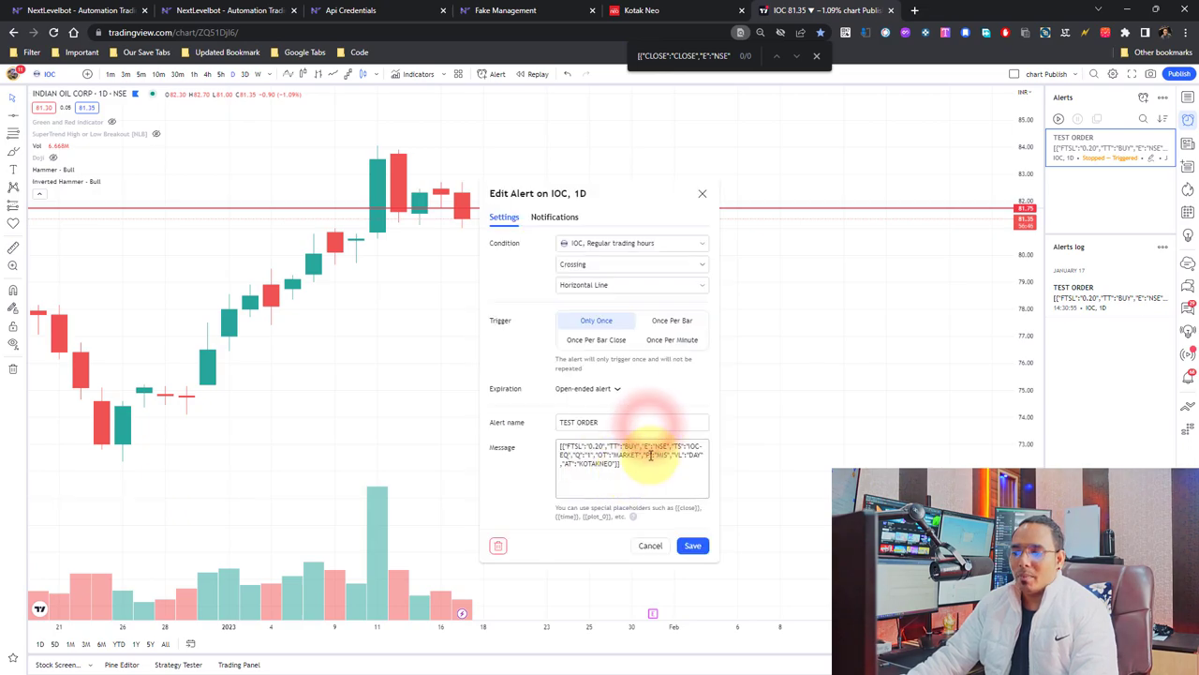
{"action": "double_click", "coordinate": [596, 446]}
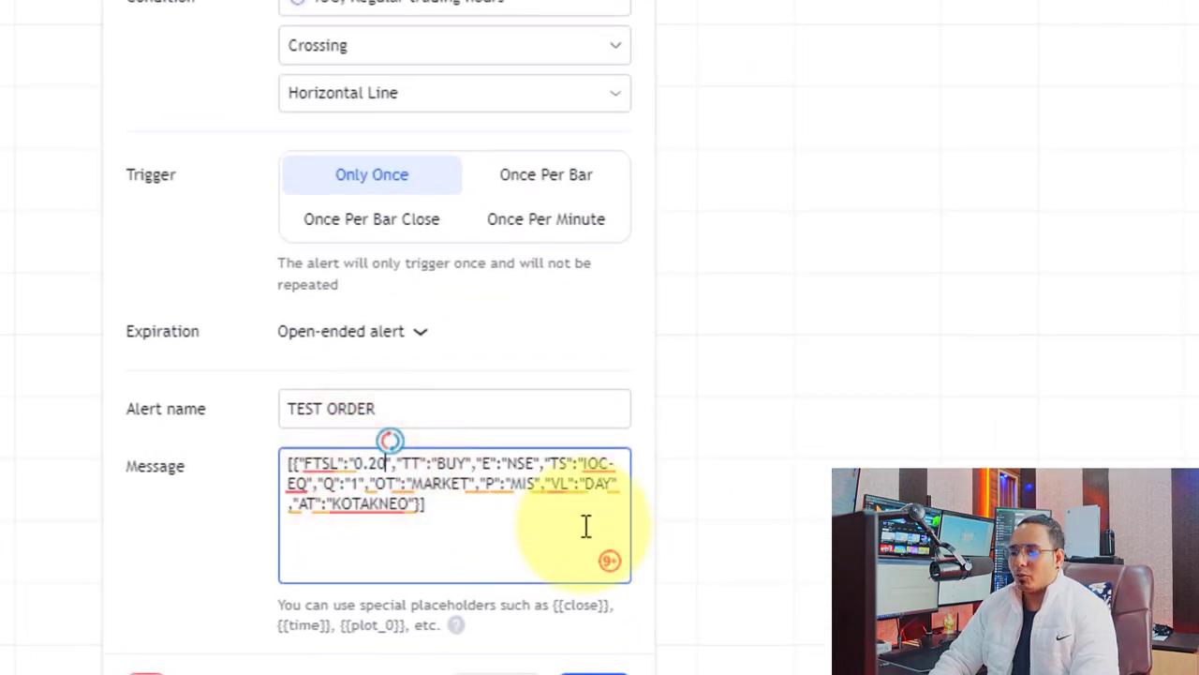
{"action": "type", "text": "0."}
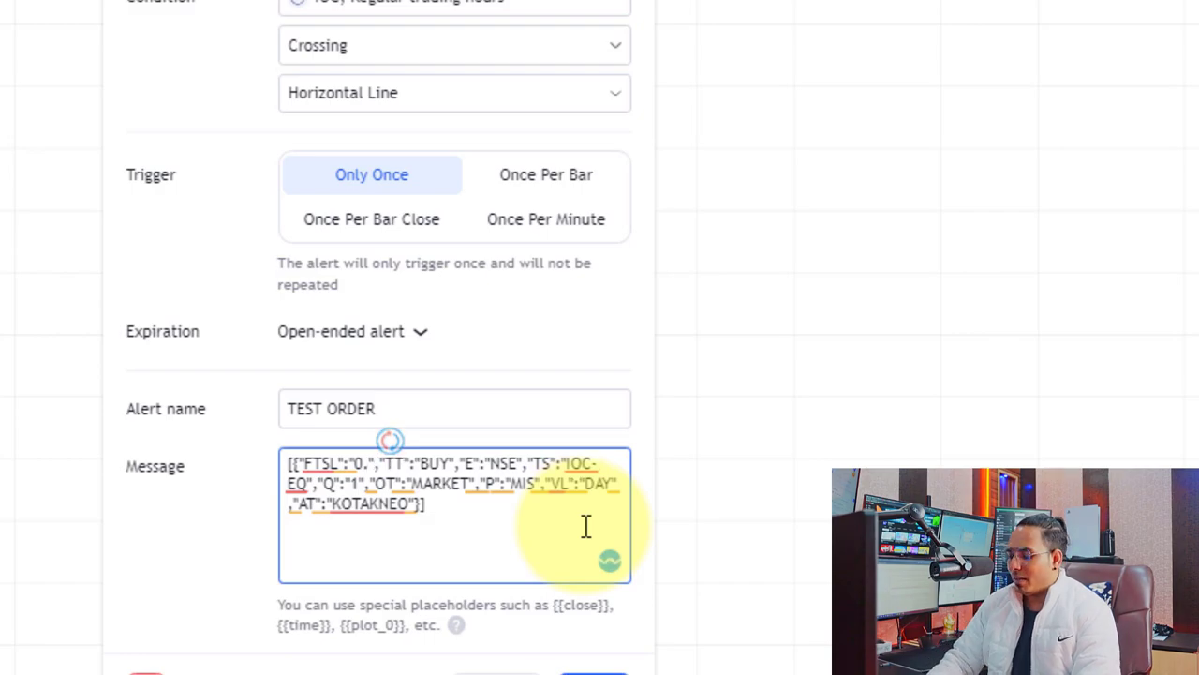
{"action": "type", "text": "05"}
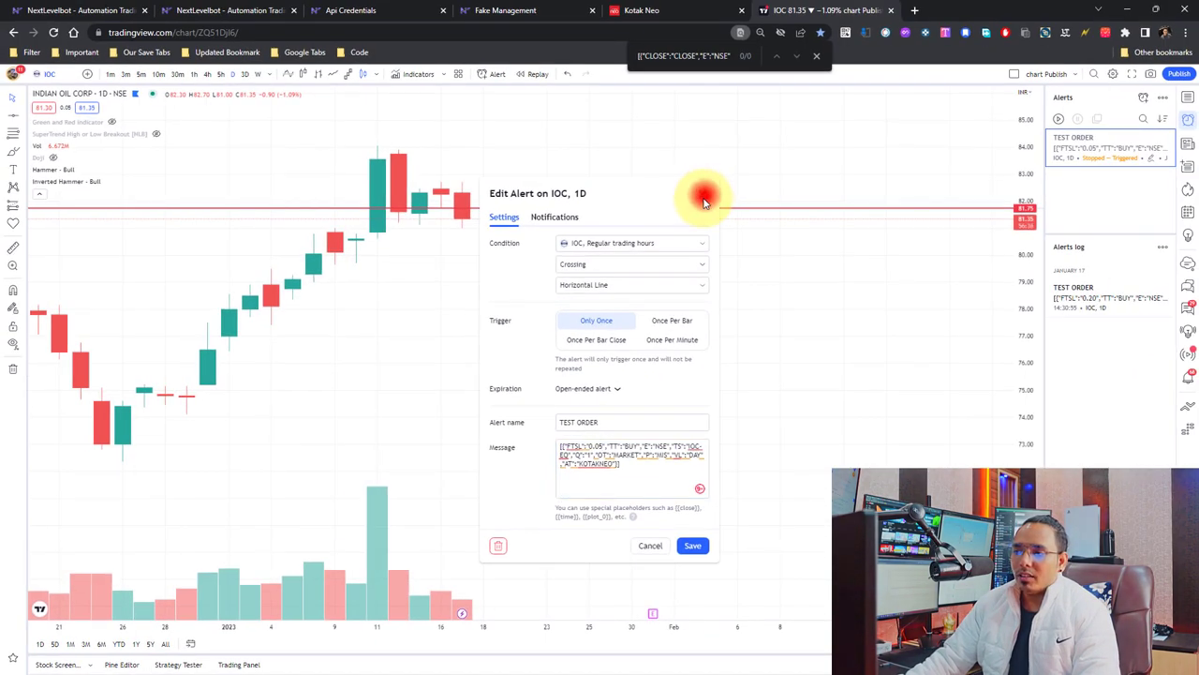
{"action": "left_click", "coordinate": [706, 201]}
Move the horizontal alert line down to about 75.20 and set FTSL to 0.05 in the TEST ORDER alert message.
{"action": "left_click_drag", "start_coordinate": [521, 250], "coordinate": [521, 384]}
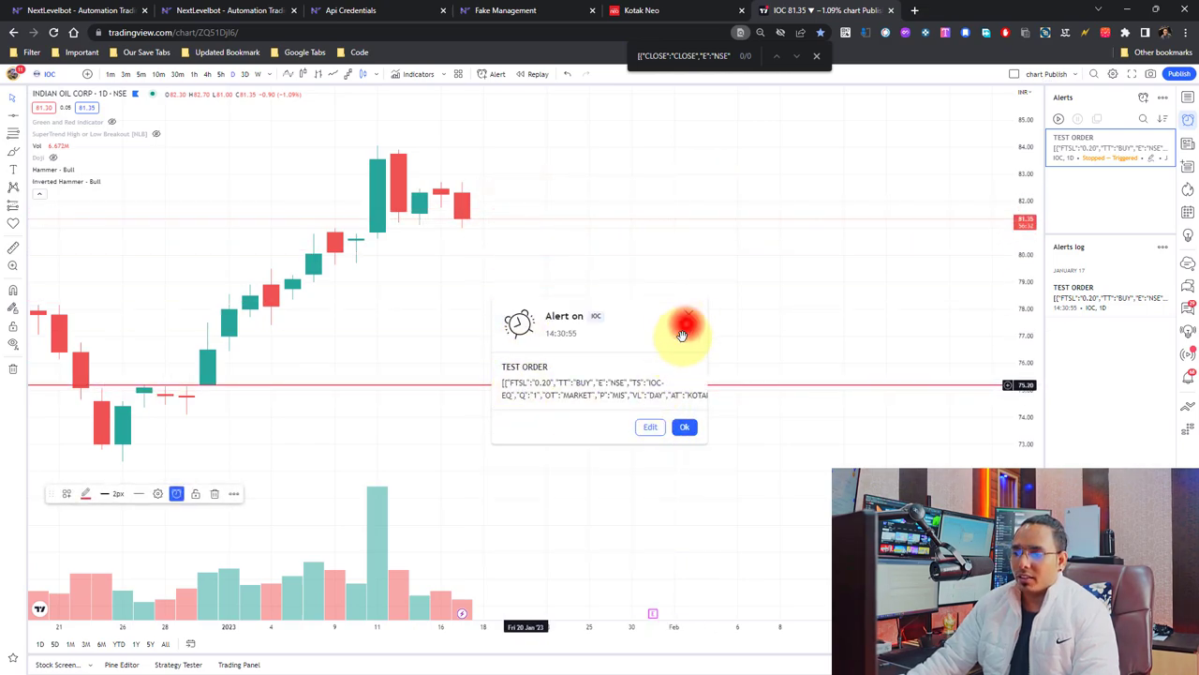
{"action": "left_click", "coordinate": [650, 427]}
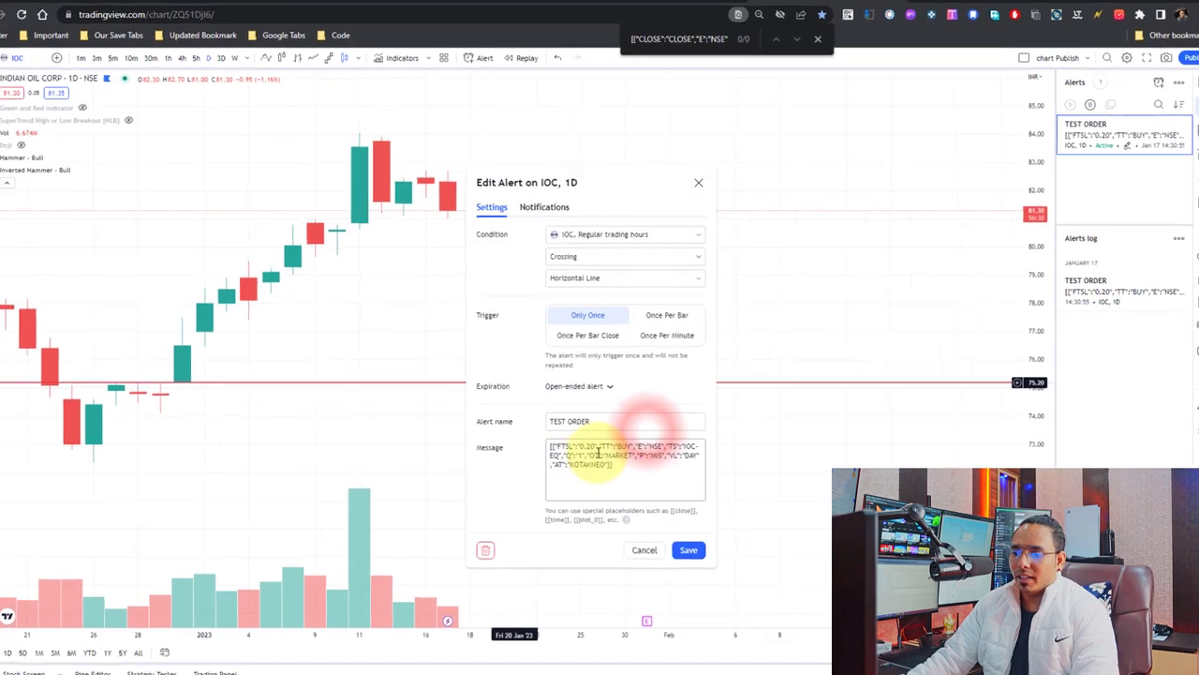
{"action": "left_click", "coordinate": [591, 449]}
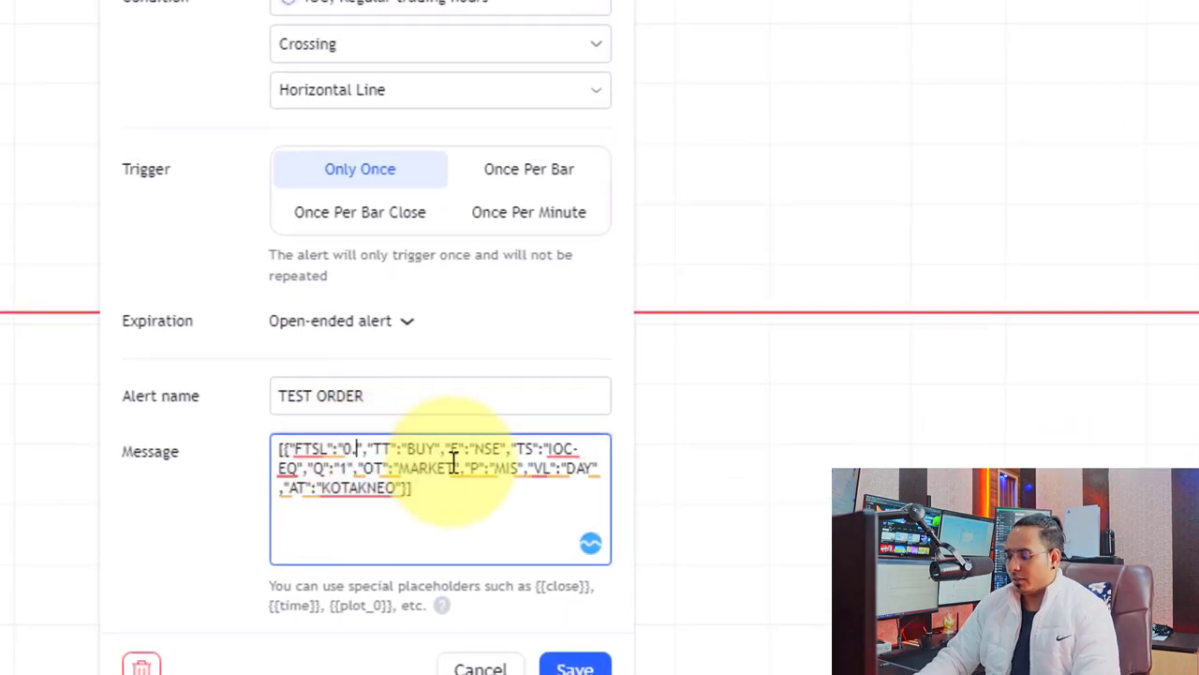
{"action": "type", "text": "5"}
{"action": "left_click", "coordinate": [574, 668]}
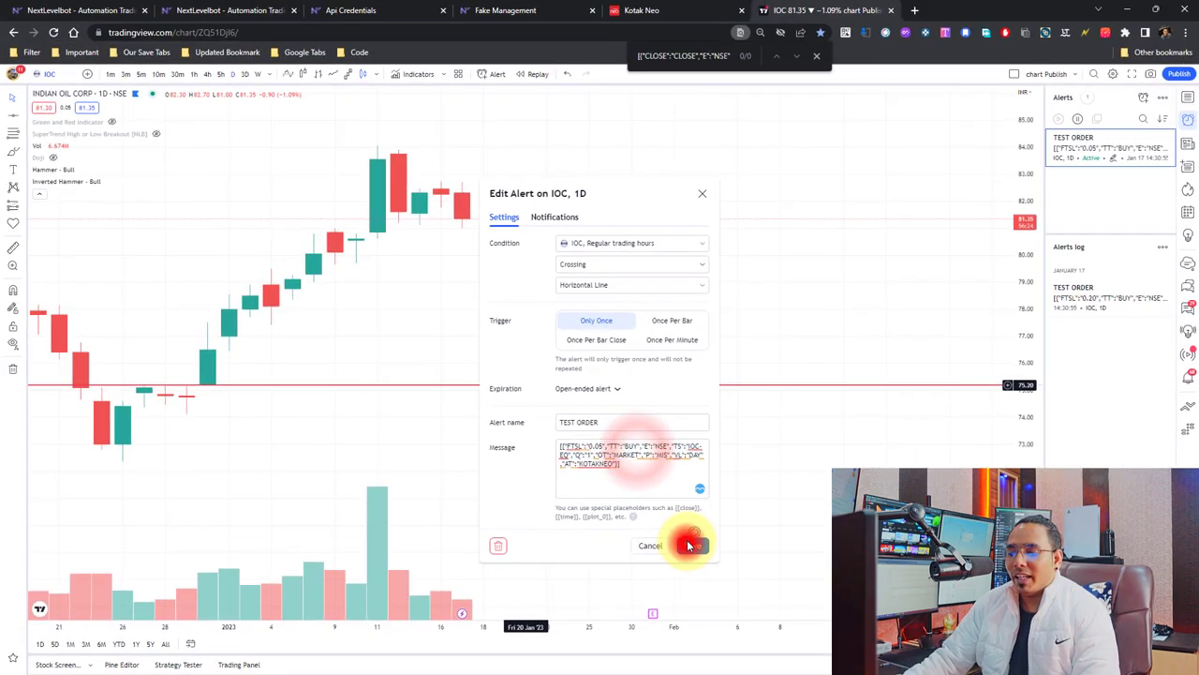
{"action": "left_click", "coordinate": [684, 426]}
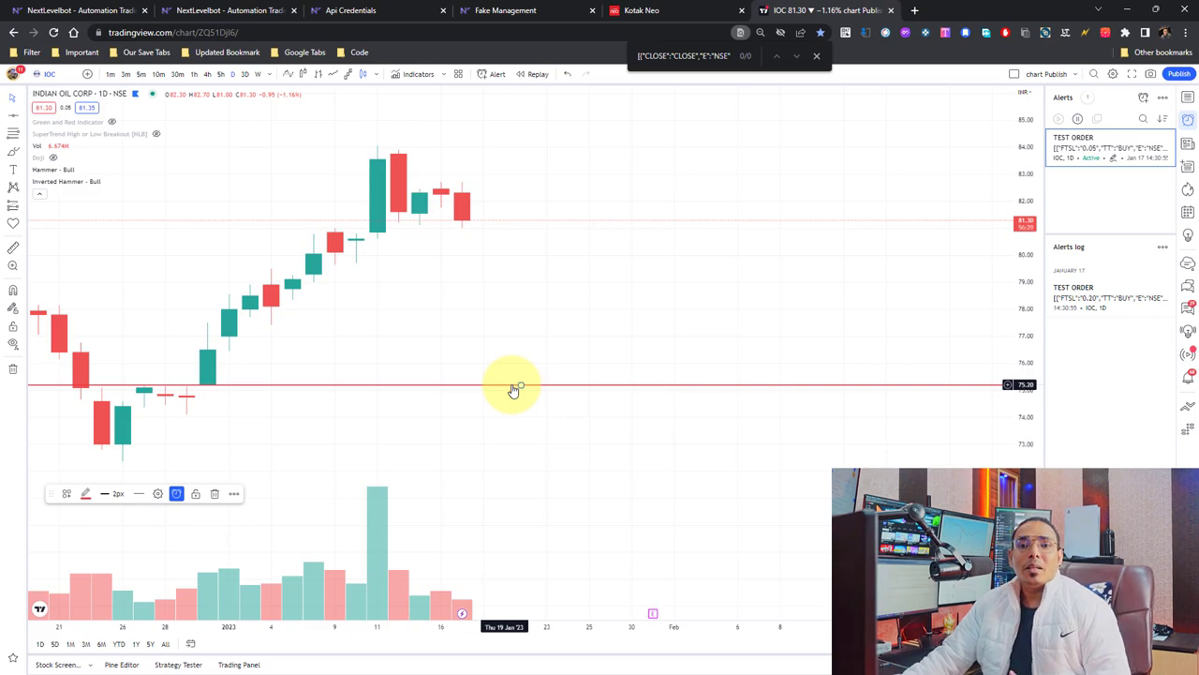
Check the IOC position in Kotak Neo, and raise the TradingView alert line to about 81.75 to trigger the alert.
{"action": "left_click", "coordinate": [677, 9]}
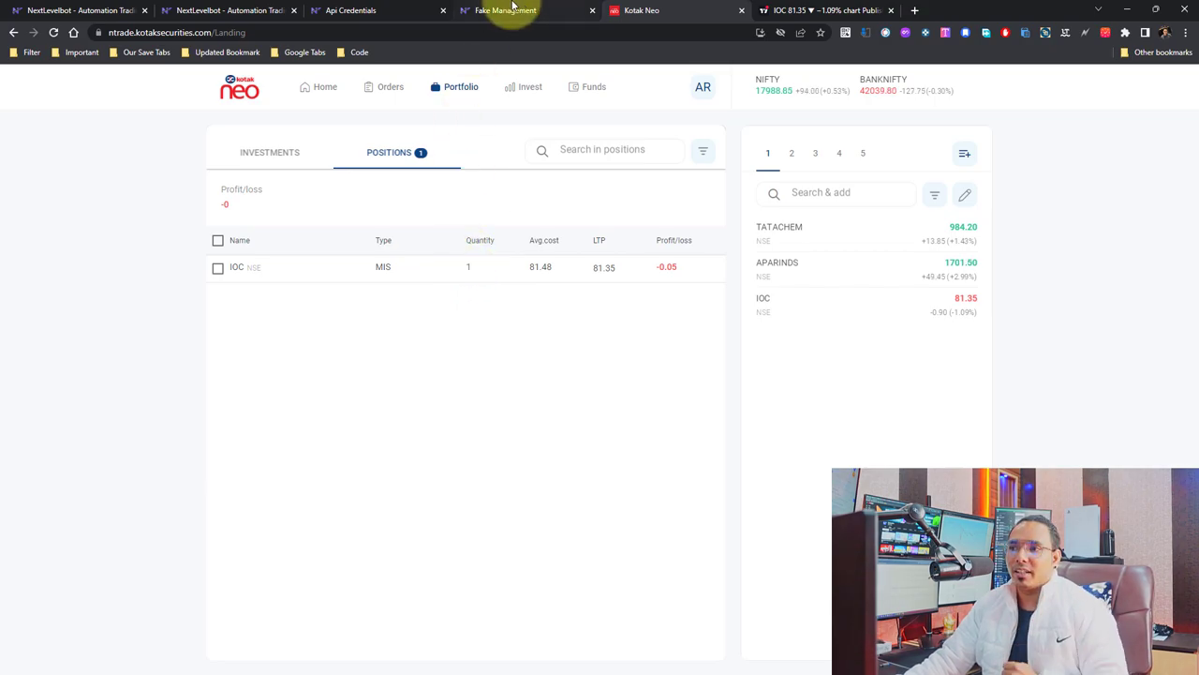
{"action": "left_click", "coordinate": [805, 11]}
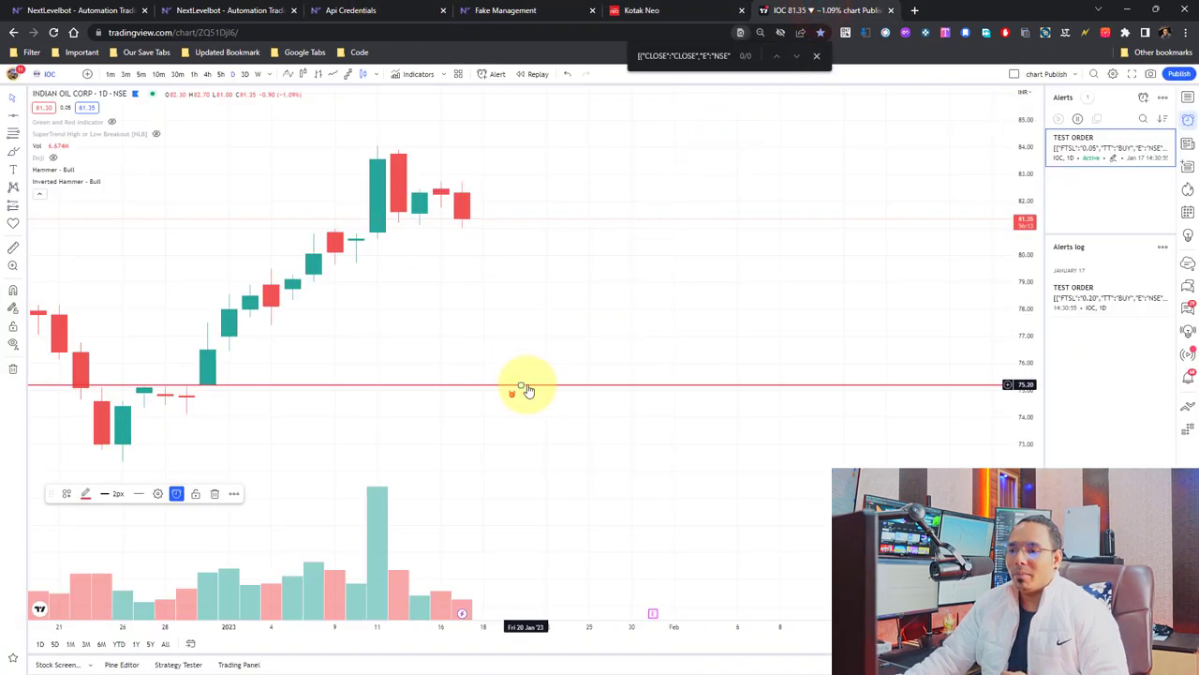
{"action": "left_click_drag", "start_coordinate": [521, 383], "coordinate": [487, 208]}
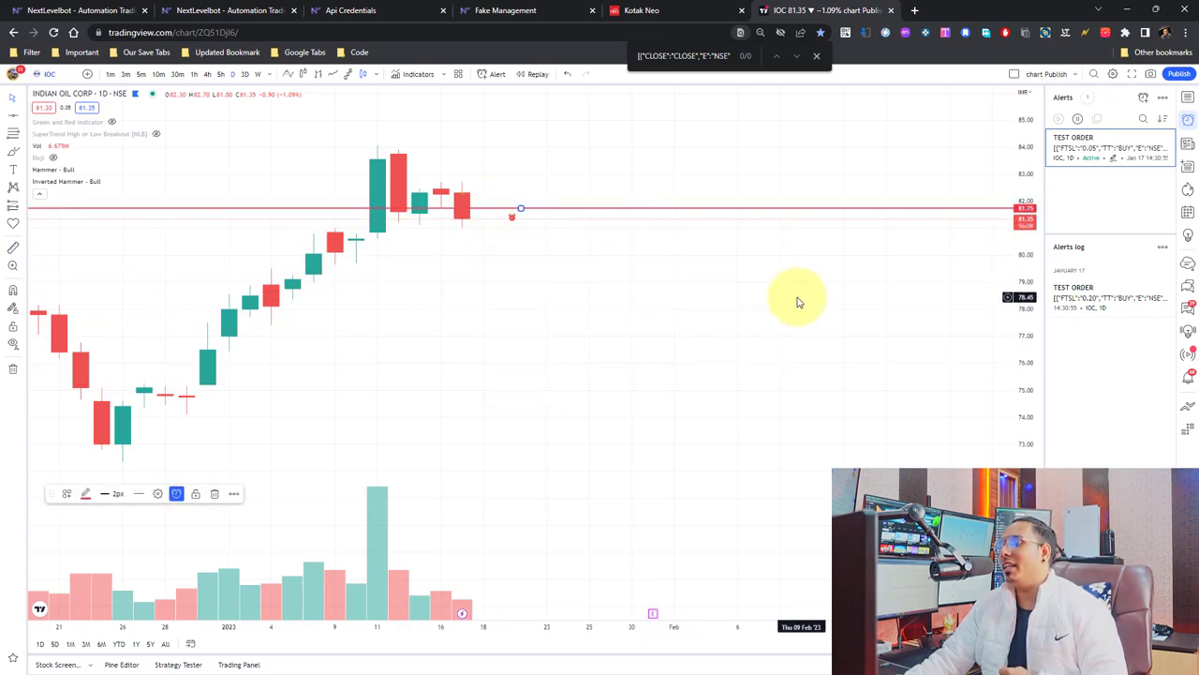
{"action": "mouse_move", "coordinate": [1107, 319]}
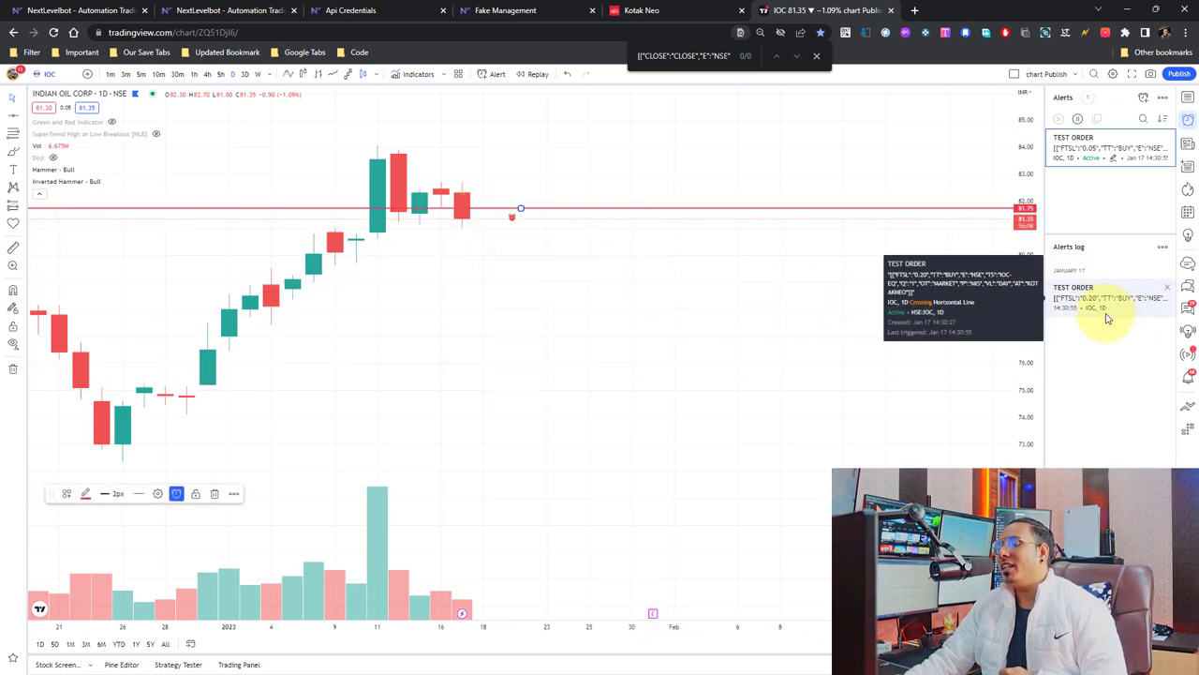
Switch to Kotak Neo, reload it and check the IOC quantity among the portfolio positions.
{"action": "left_click", "coordinate": [662, 11]}
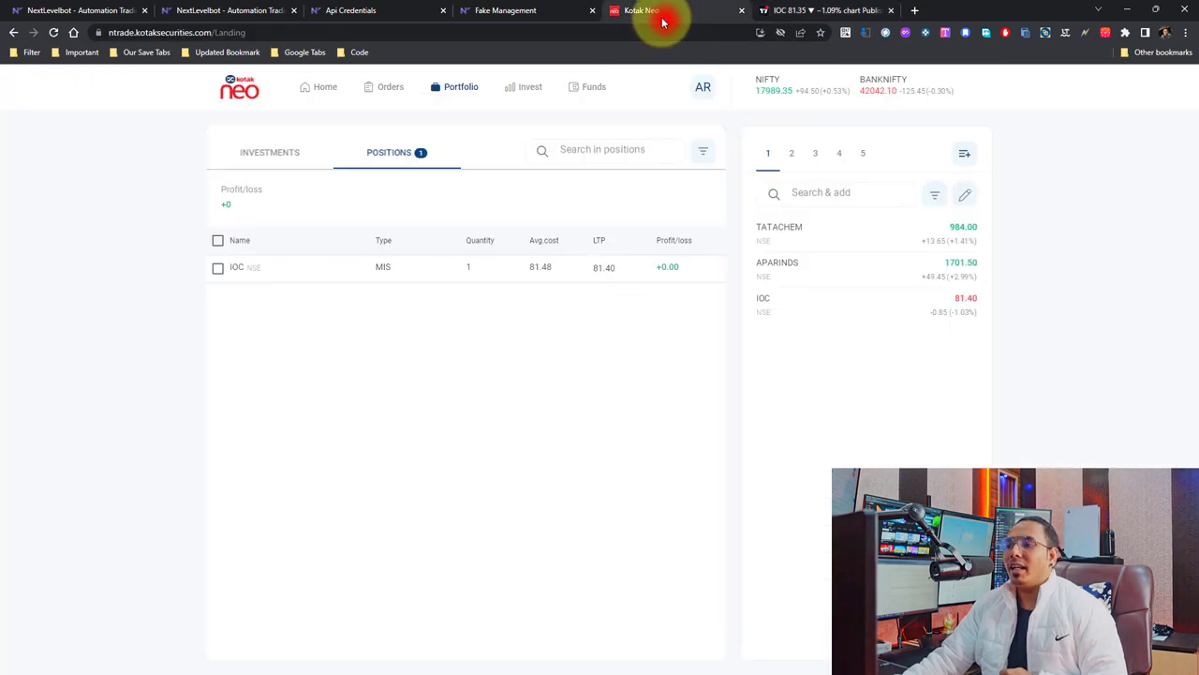
{"action": "left_click", "coordinate": [54, 32]}
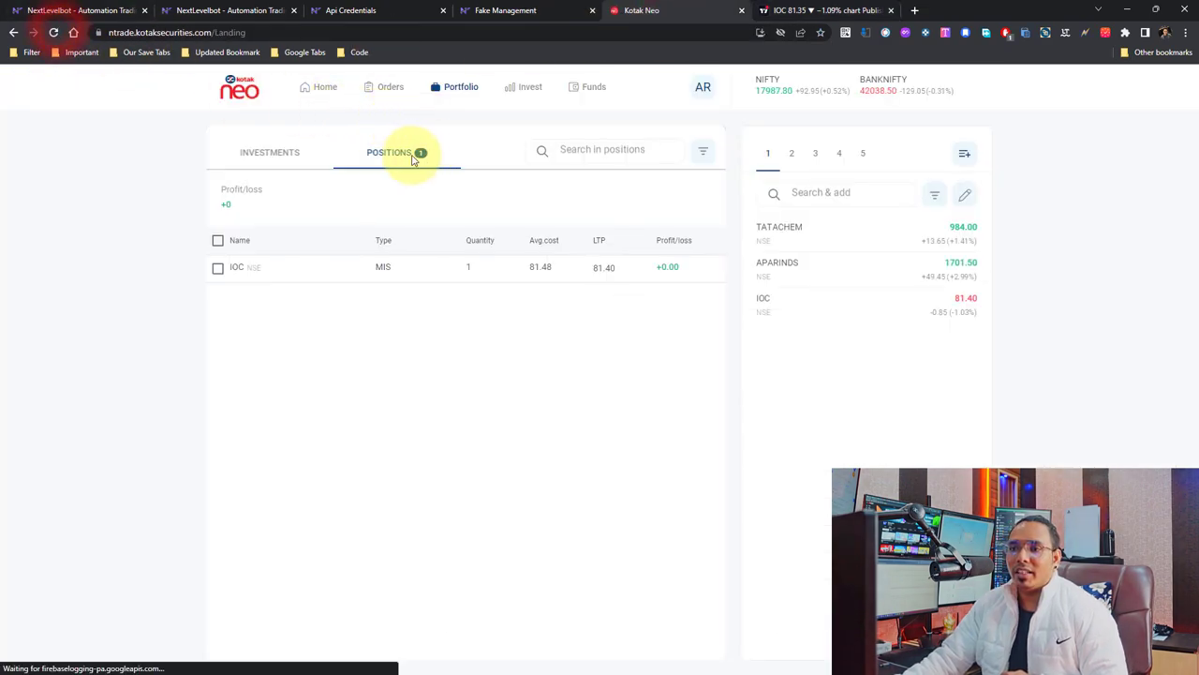
{"action": "left_click", "coordinate": [459, 87]}
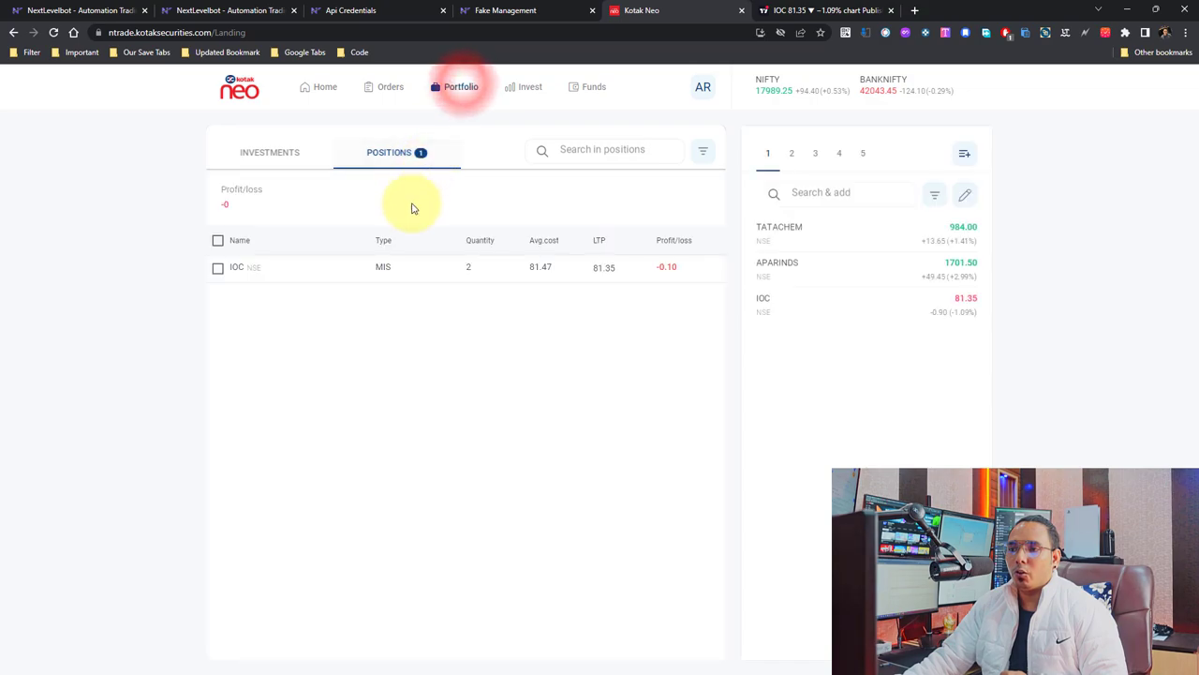
Reload Fake Management in NextLevelBot, review the IOC-EQ entry's exit status and compare it with the Kotak Neo position.
{"action": "left_click", "coordinate": [483, 11]}
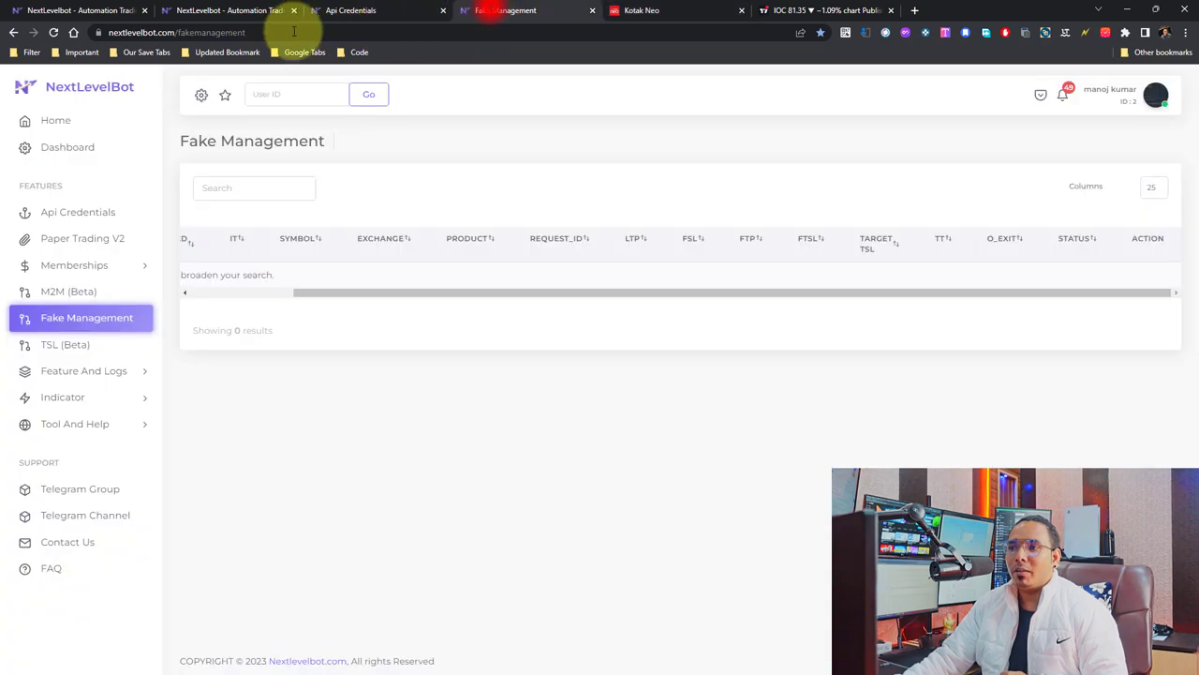
{"action": "left_click", "coordinate": [53, 32]}
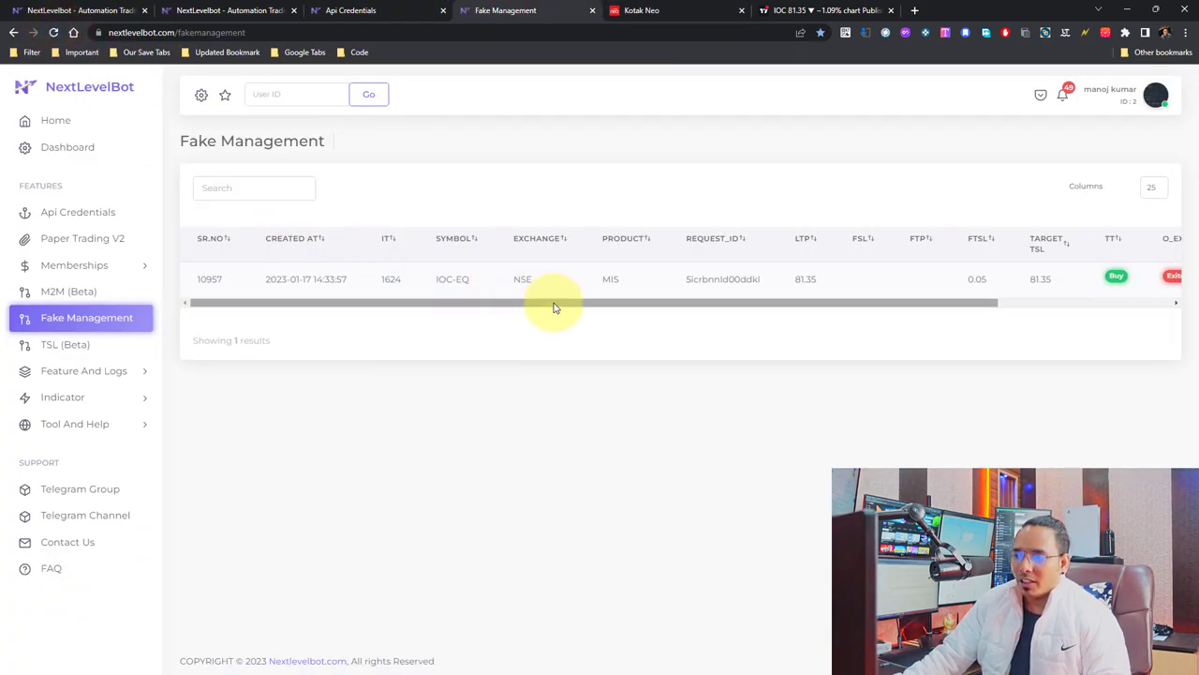
{"action": "left_click_drag", "start_coordinate": [554, 302], "coordinate": [796, 290]}
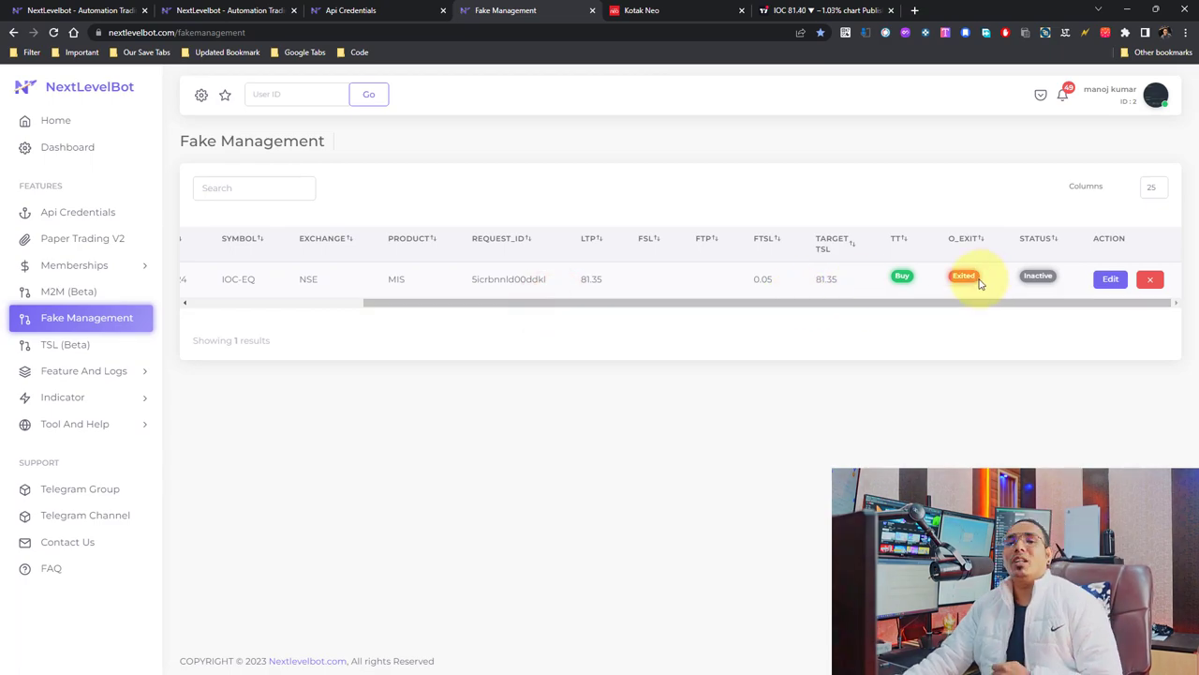
{"action": "left_click", "coordinate": [656, 11]}
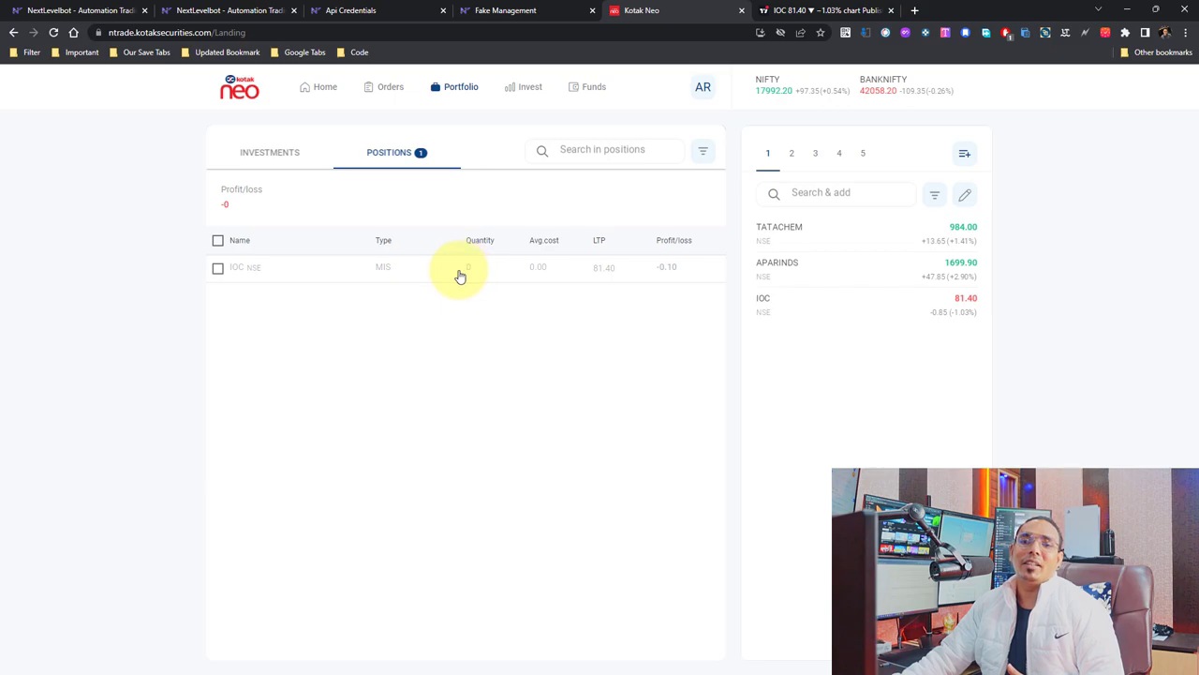
Return to Fake Management and compare the IOC-EQ entry's LTP with its Target TSL.
{"action": "left_click", "coordinate": [511, 11]}
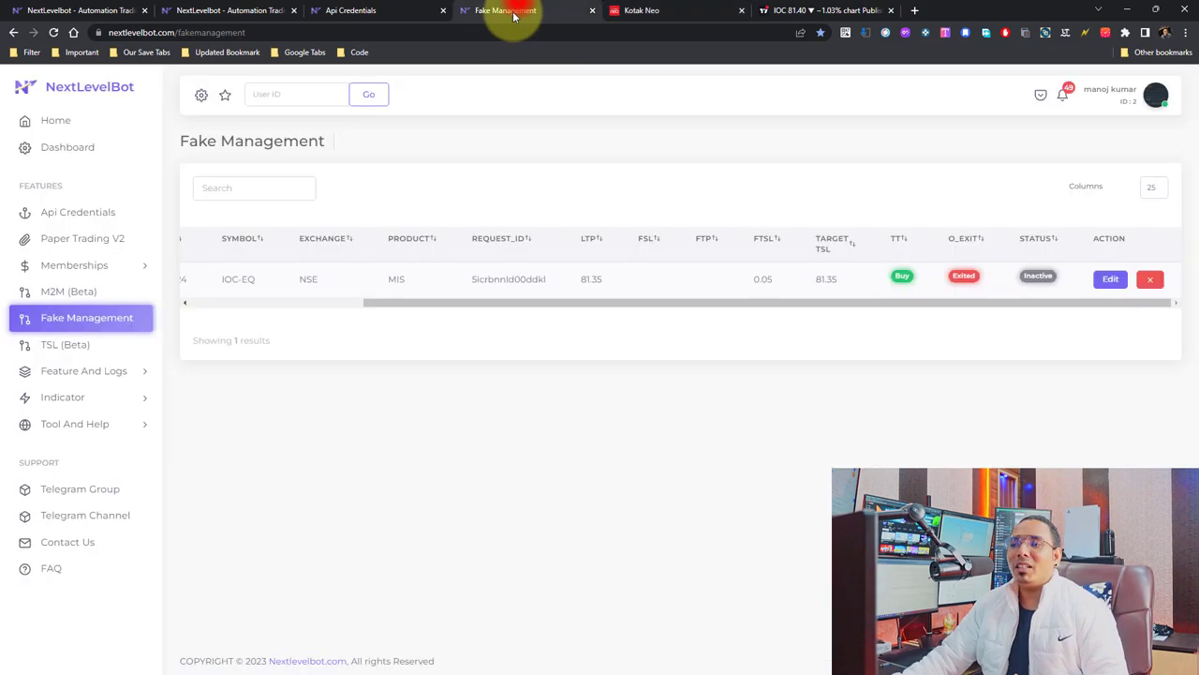
{"action": "left_click", "coordinate": [641, 309]}
{"action": "left_click", "coordinate": [694, 305]}
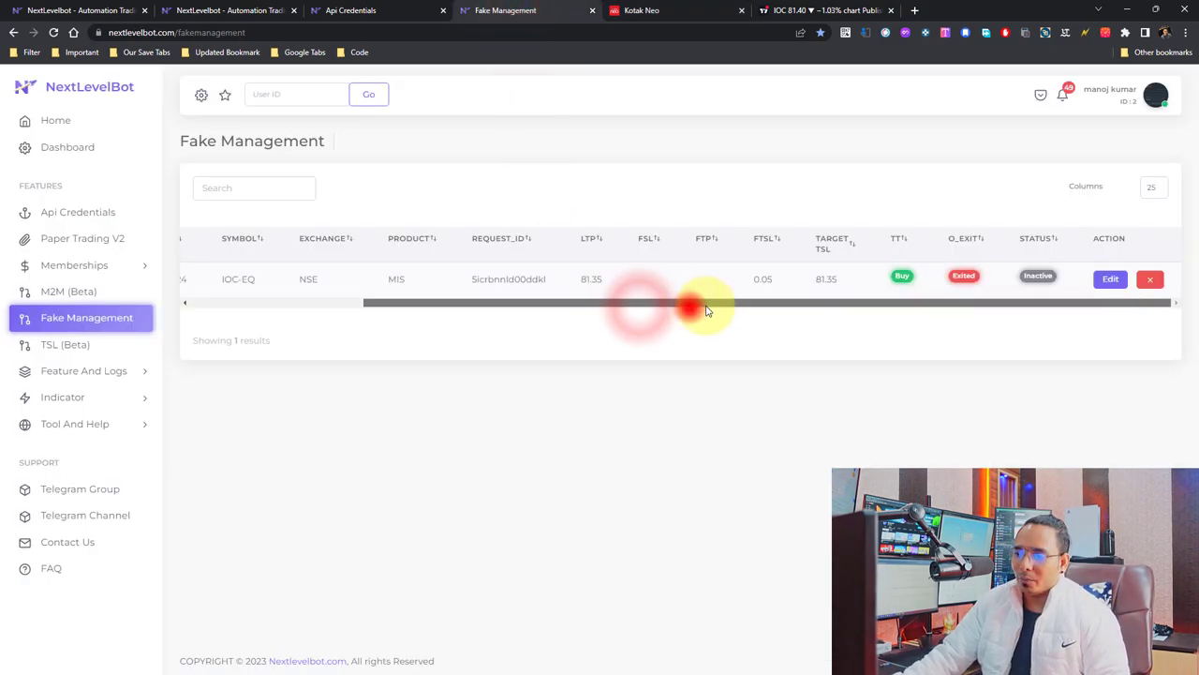
{"action": "double_click", "coordinate": [591, 278]}
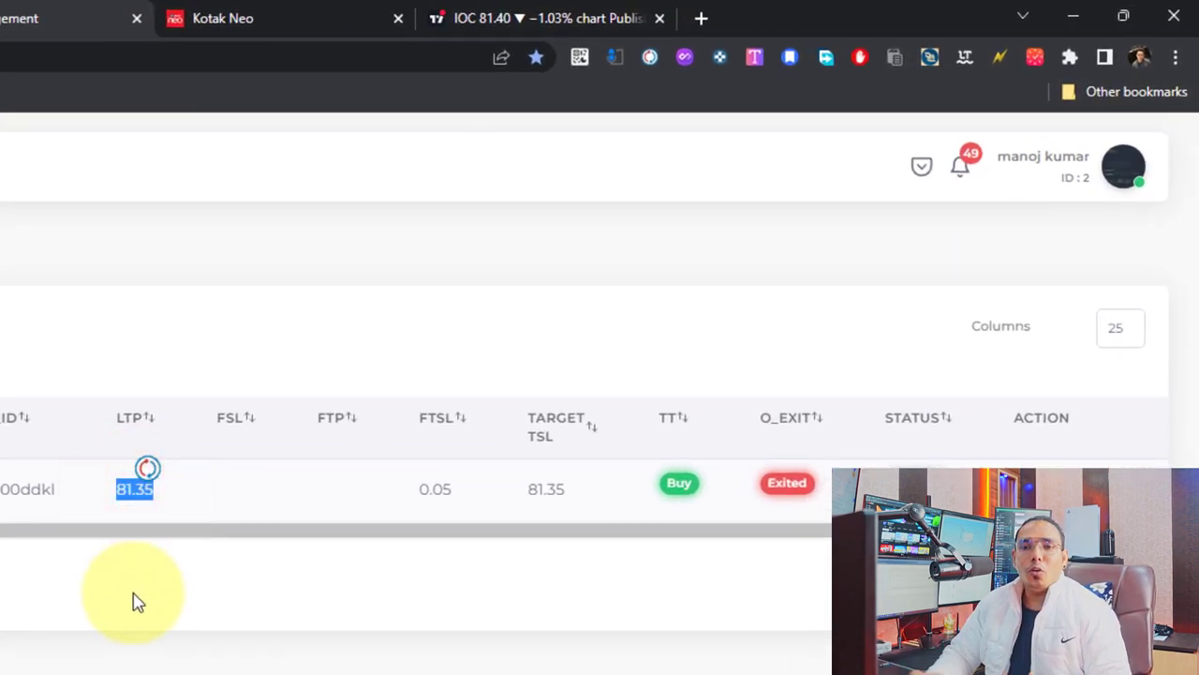
{"action": "double_click", "coordinate": [134, 485]}
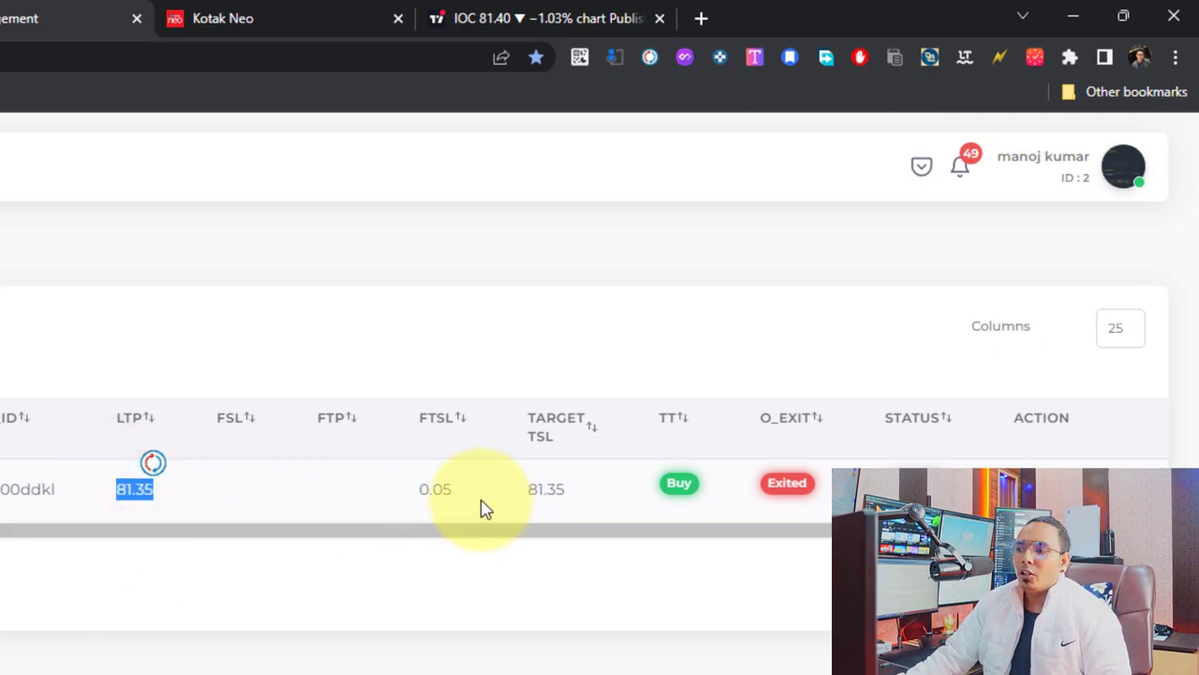
{"action": "double_click", "coordinate": [546, 490]}
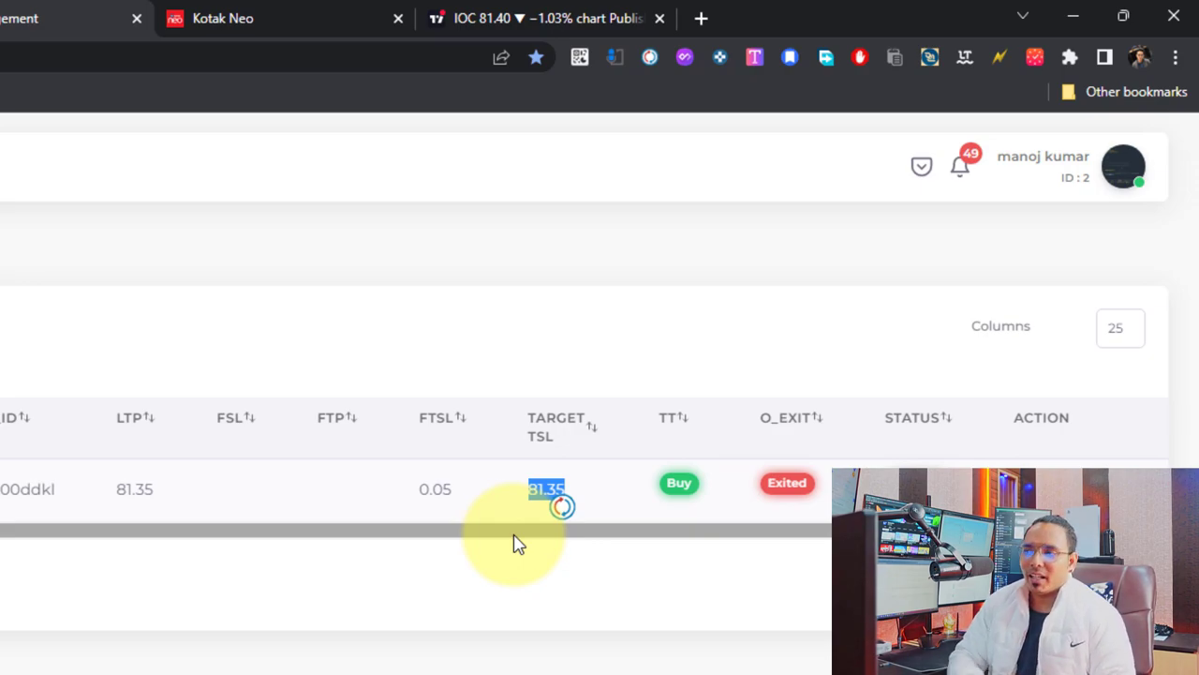
{"action": "double_click", "coordinate": [558, 483]}
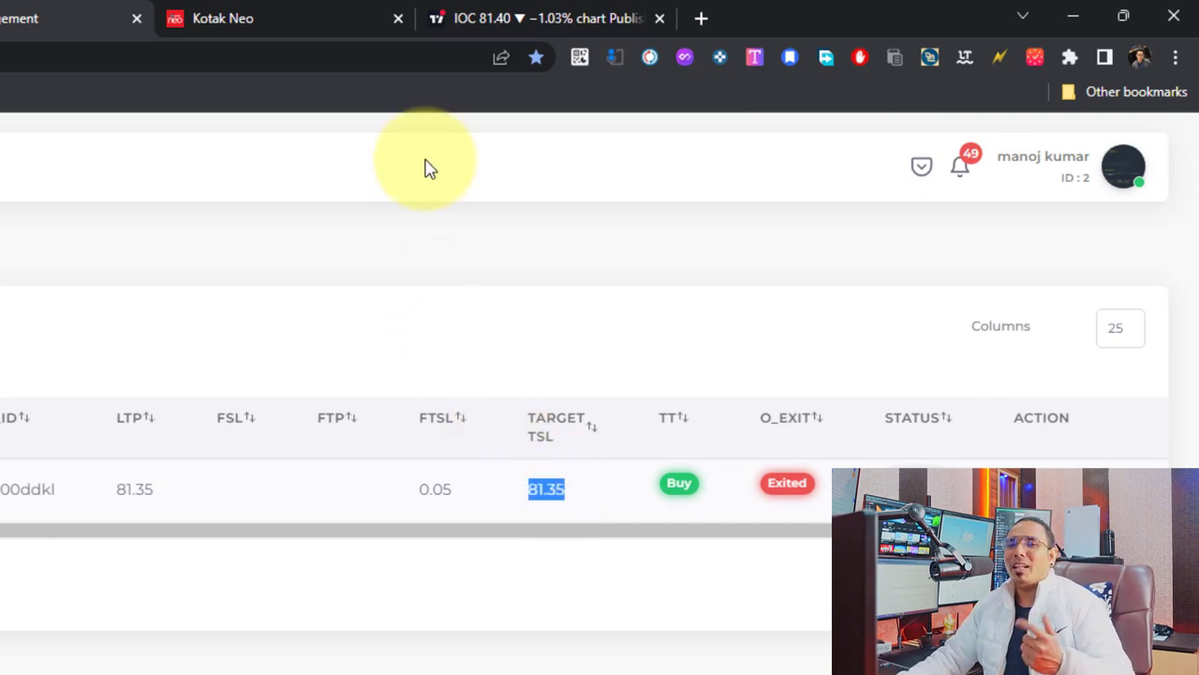
Dismiss the TradingView alert notice, lower the horizontal alert line below the price and raise it to about 82.05 to retrigger the alert.
{"action": "left_click", "coordinate": [539, 18]}
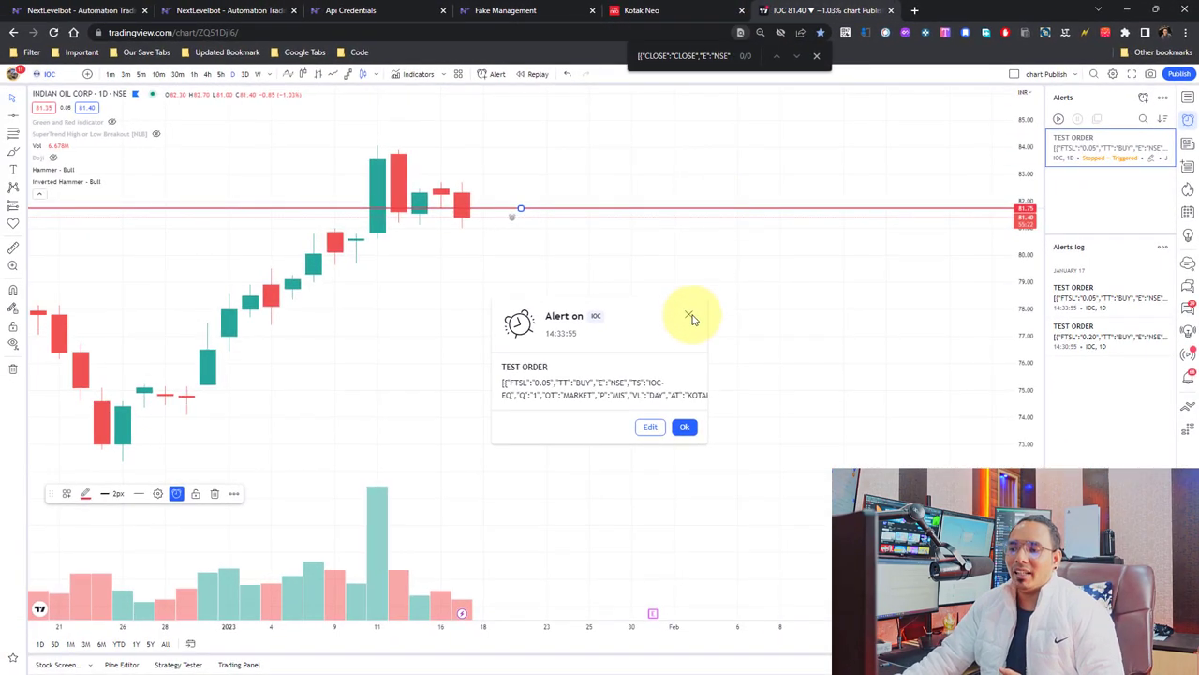
{"action": "left_click", "coordinate": [688, 319]}
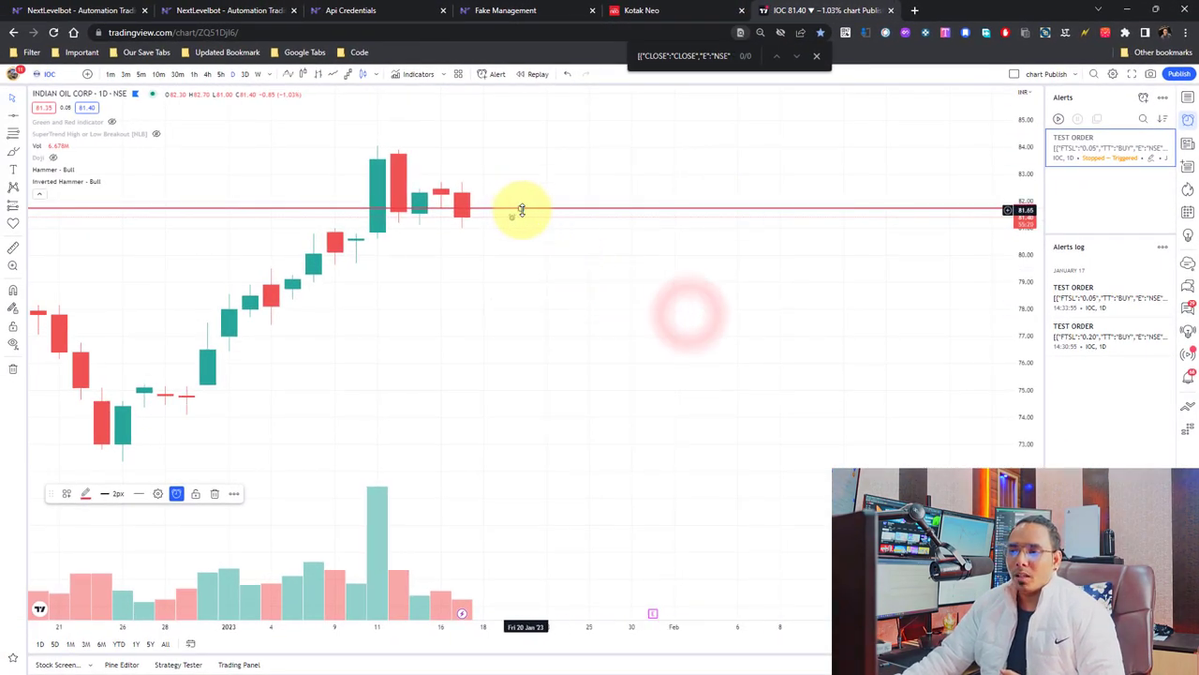
{"action": "left_click_drag", "start_coordinate": [521, 207], "coordinate": [534, 239]}
{"action": "left_click_drag", "start_coordinate": [536, 295], "coordinate": [493, 200]}
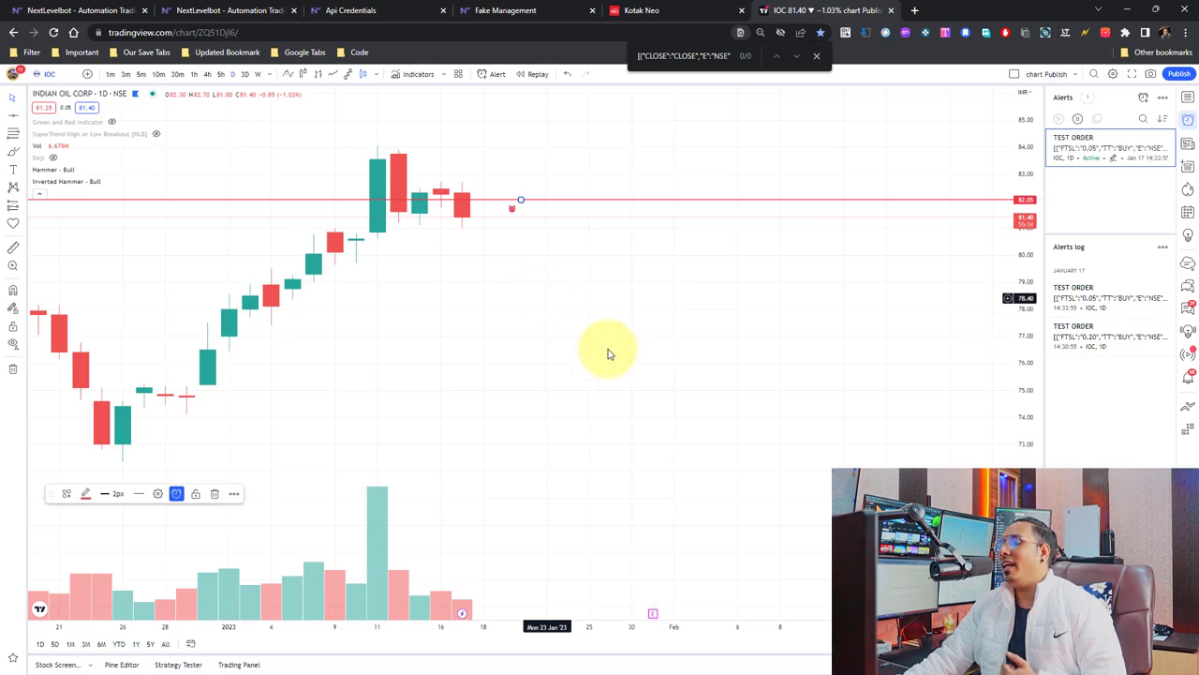
{"action": "mouse_move", "coordinate": [1064, 298]}
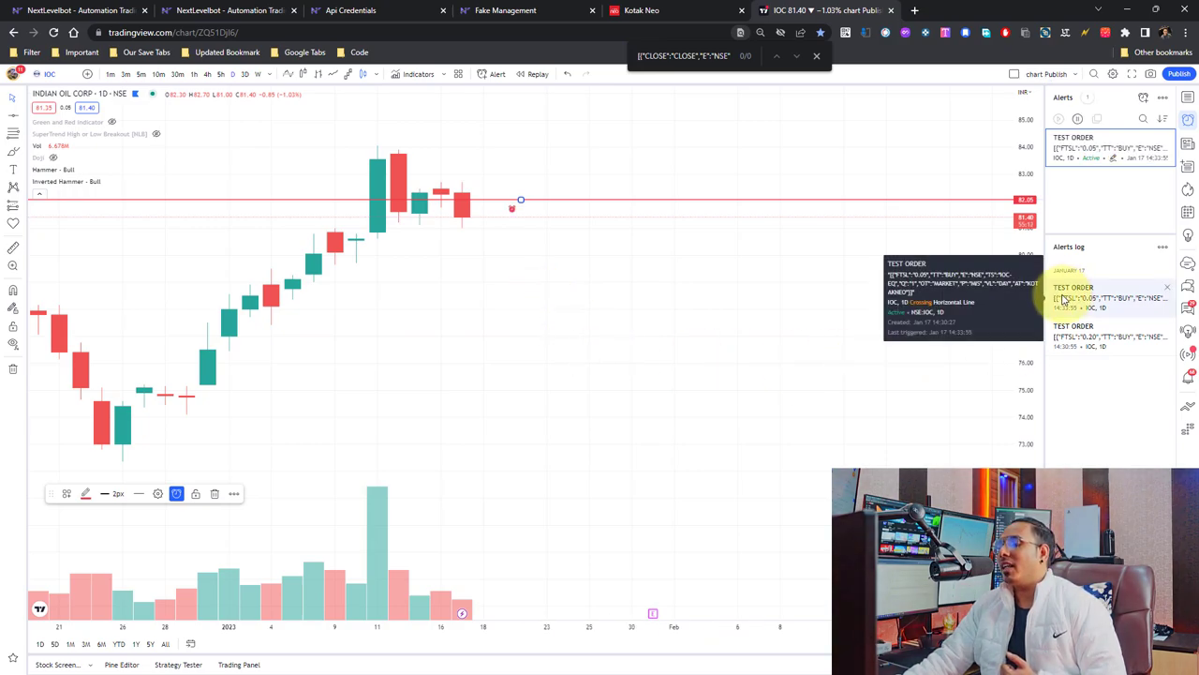
Reload Fake Management, examine the newest IOC-EQ entry's LTP, Target TSL and FTSL, and refresh it for trailing changes.
{"action": "left_click", "coordinate": [536, 12]}
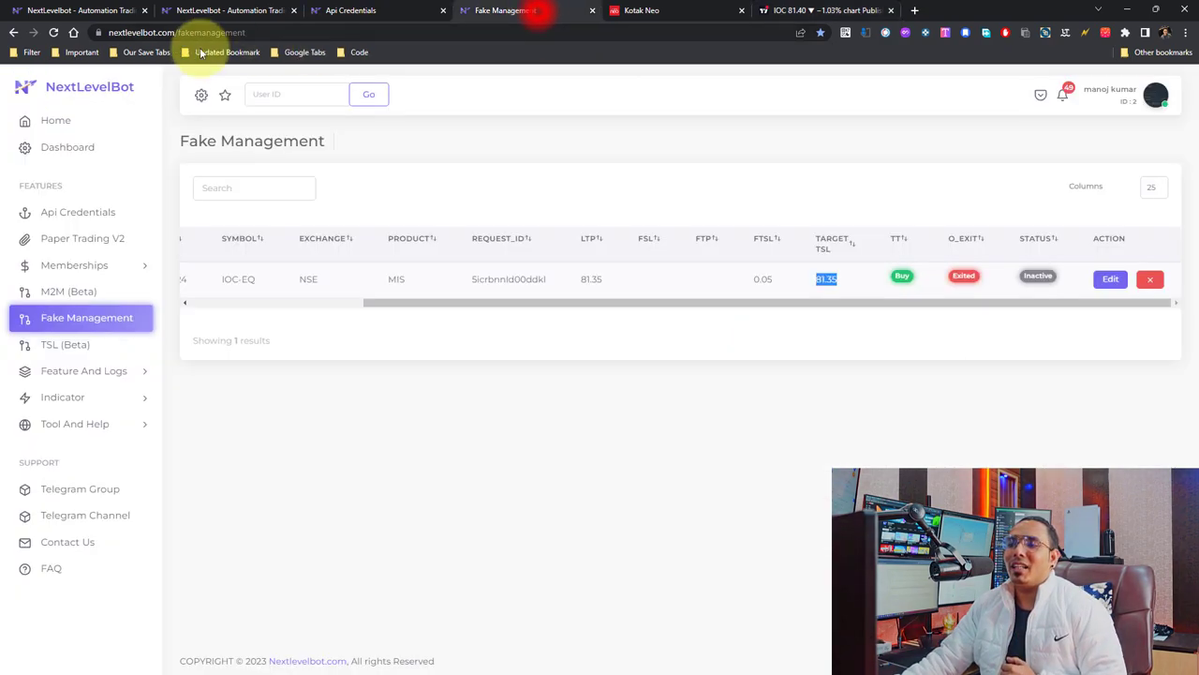
{"action": "left_click_drag", "start_coordinate": [863, 298], "coordinate": [1021, 302]}
{"action": "left_click", "coordinate": [53, 32]}
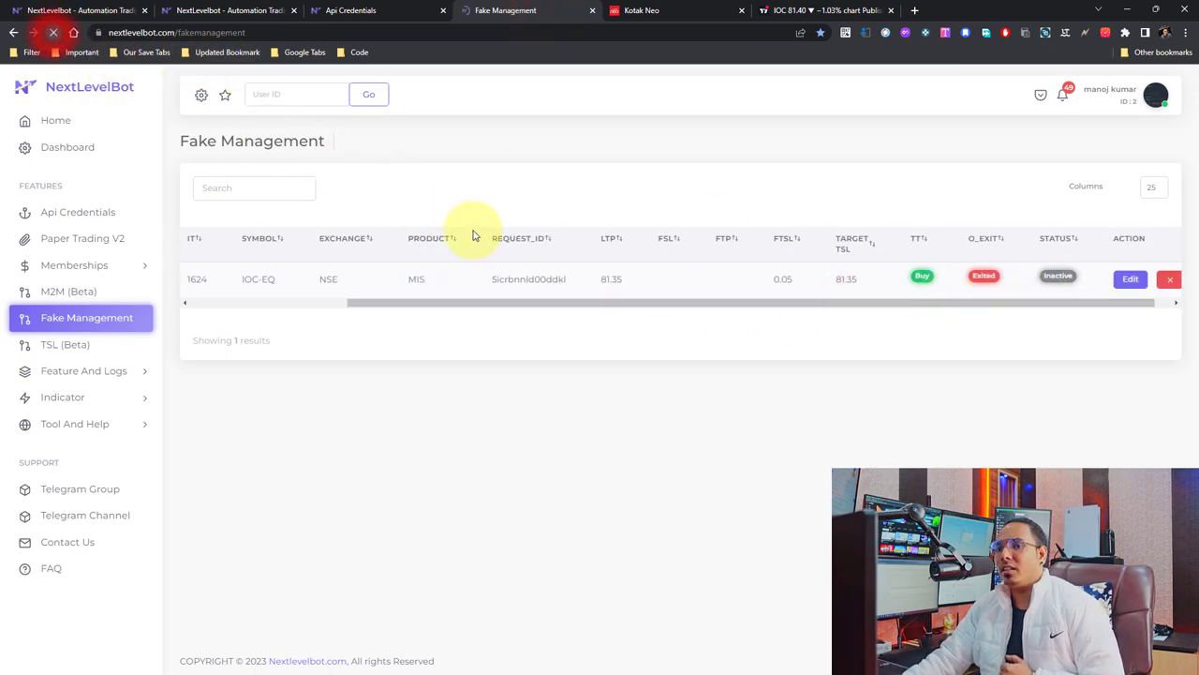
{"action": "left_click_drag", "start_coordinate": [951, 339], "coordinate": [1169, 354]}
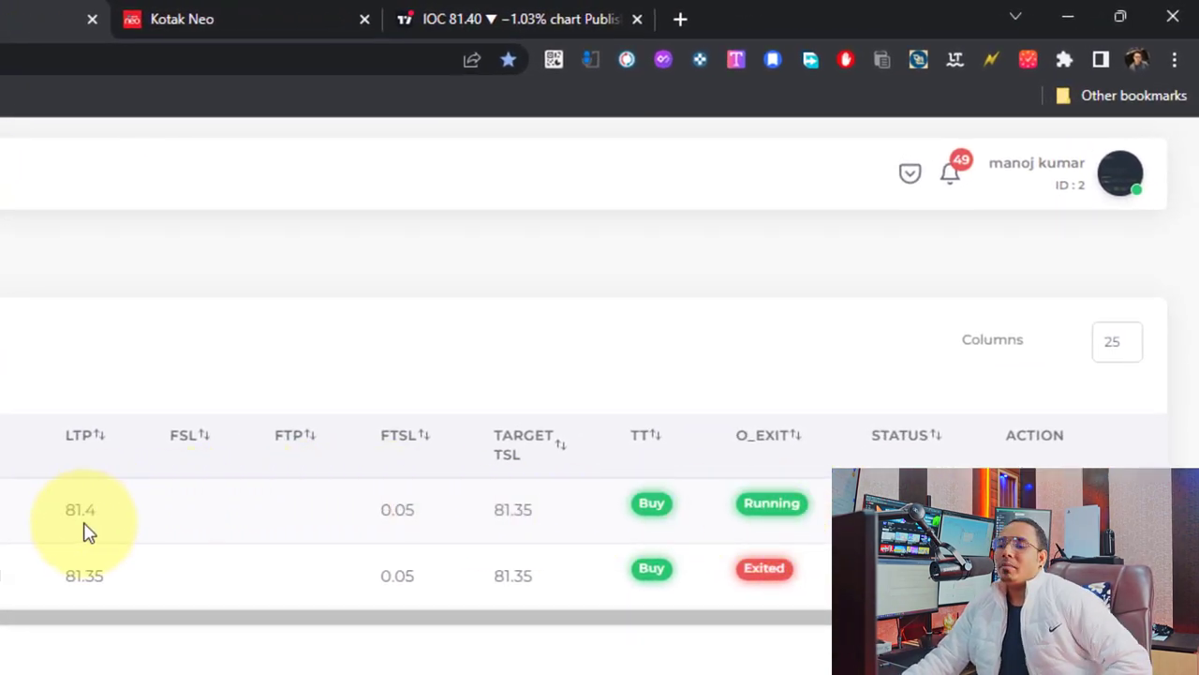
{"action": "double_click", "coordinate": [85, 509]}
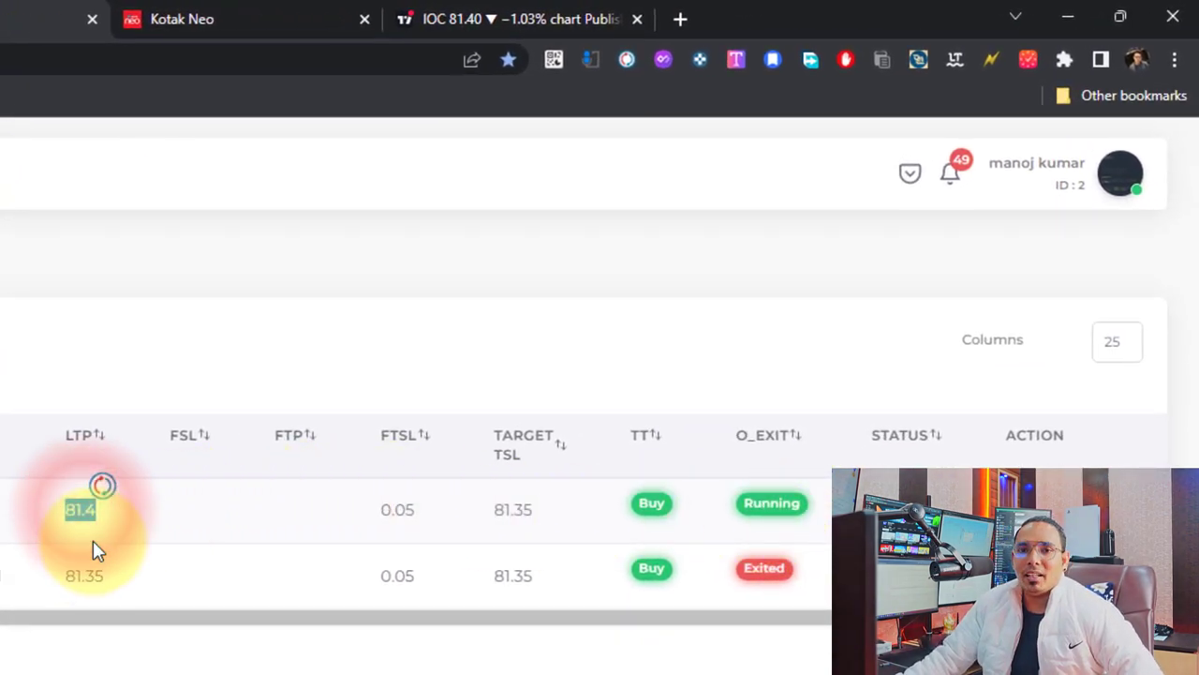
{"action": "double_click", "coordinate": [514, 510]}
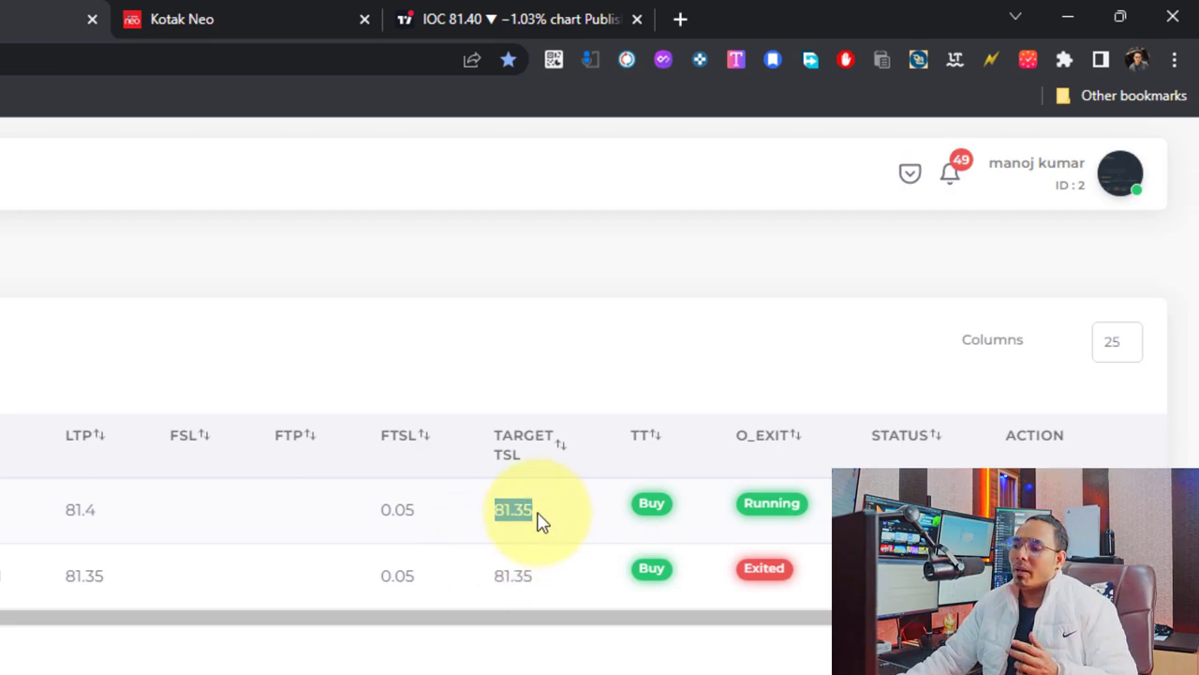
{"action": "double_click", "coordinate": [398, 506]}
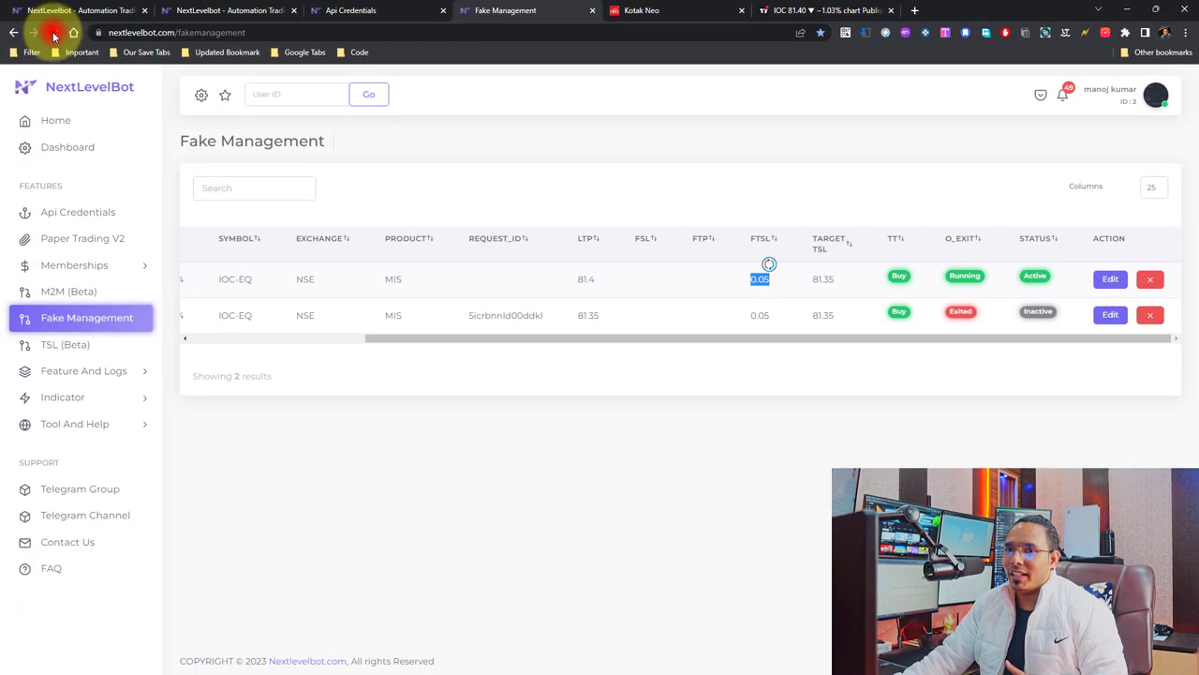
{"action": "left_click", "coordinate": [54, 32]}
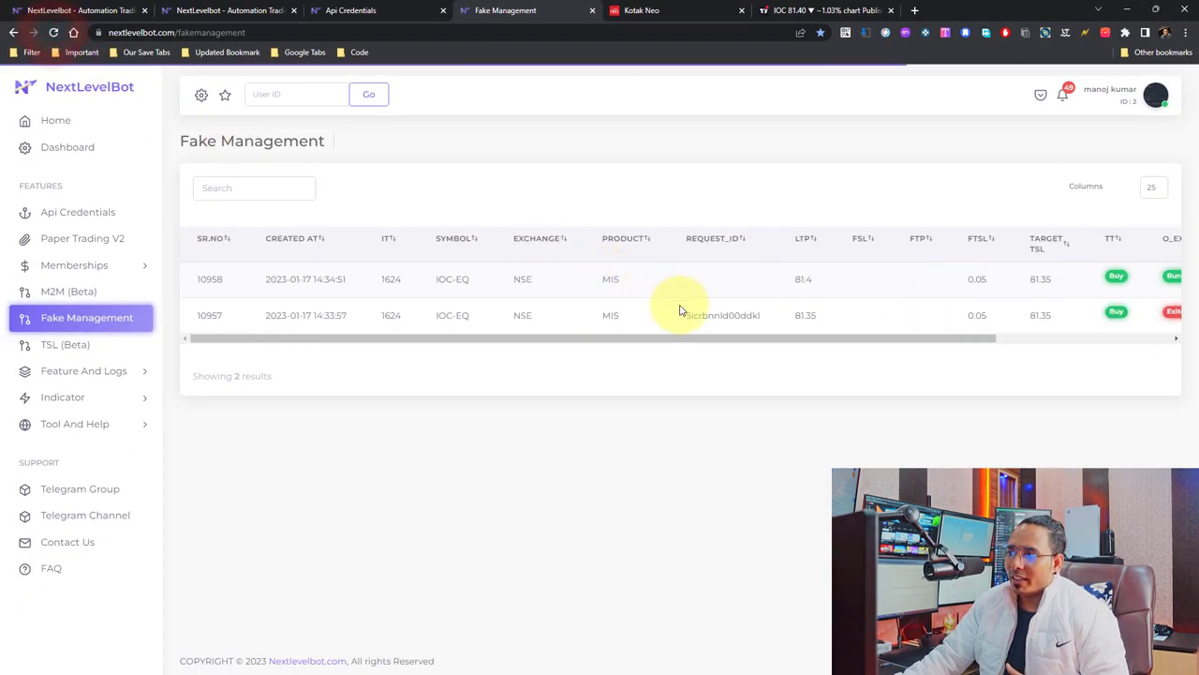
{"action": "left_click_drag", "start_coordinate": [722, 339], "coordinate": [999, 335]}
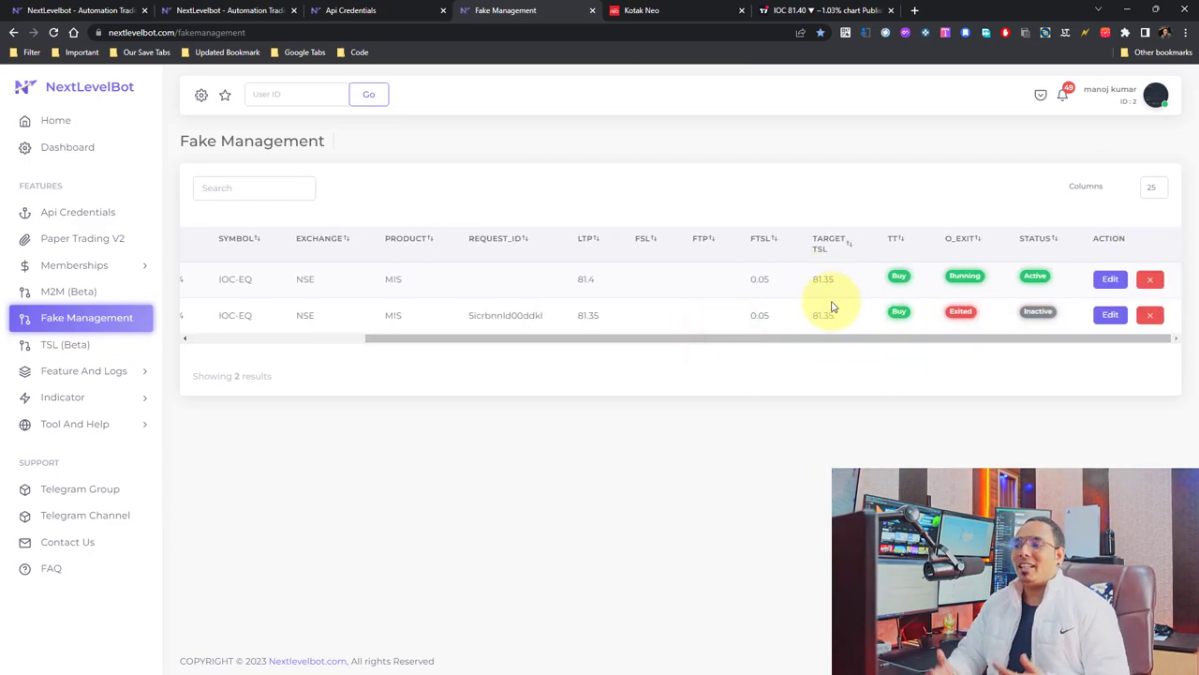
Reload Kotak Neo's portfolio positions, and recheck the newest IOC-EQ entry's Target TSL and exit status in Fake Management.
{"action": "left_click", "coordinate": [675, 10]}
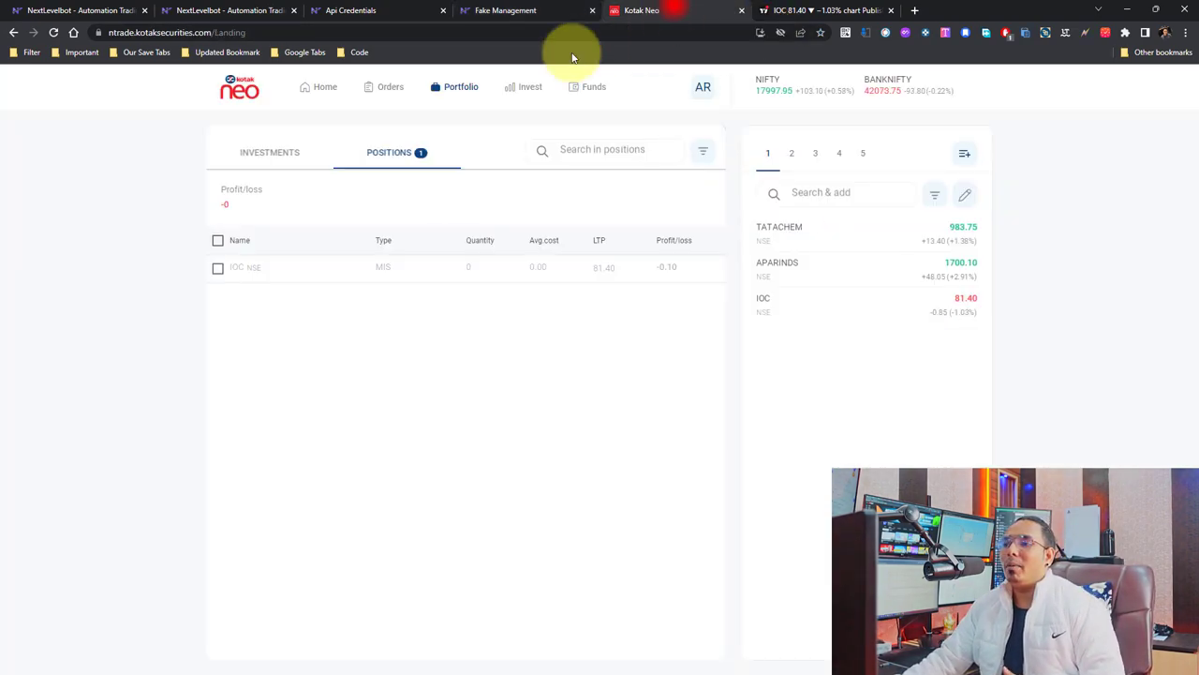
{"action": "left_click", "coordinate": [54, 32]}
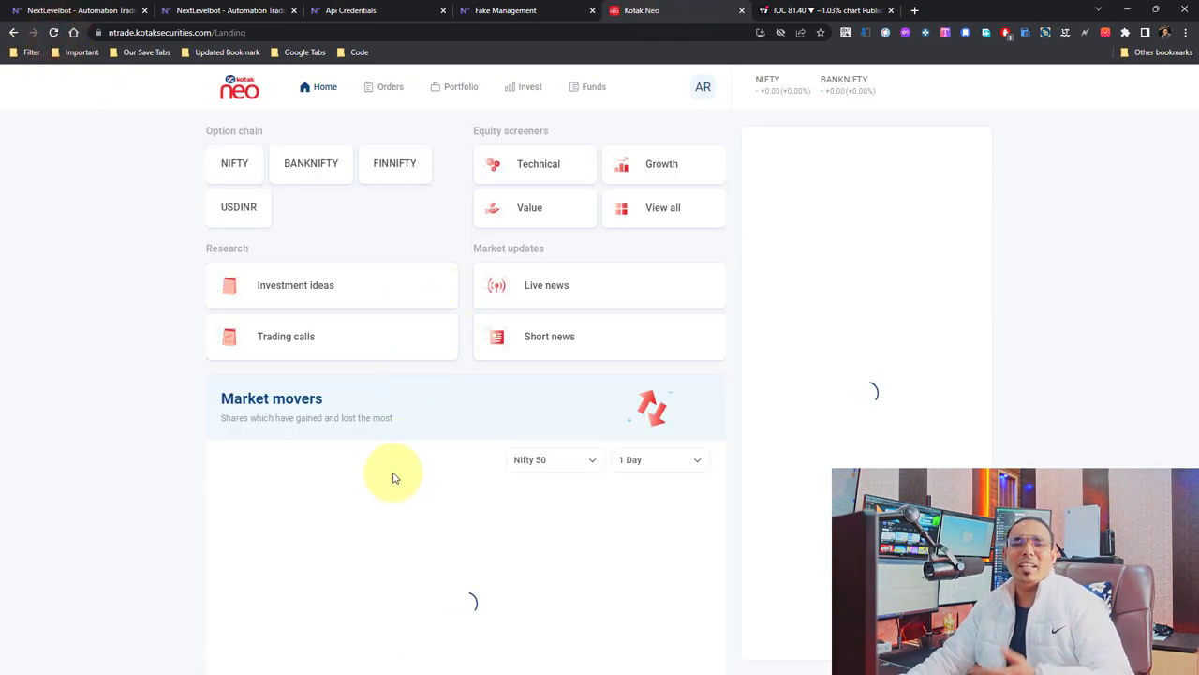
{"action": "left_click", "coordinate": [461, 90]}
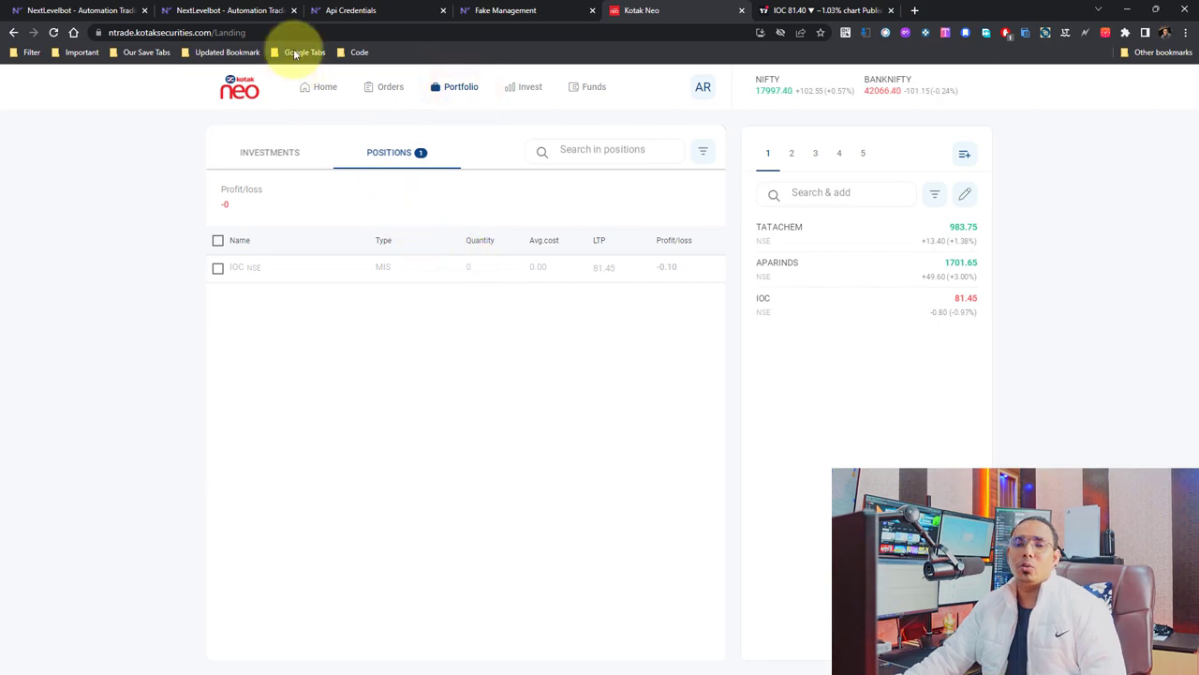
{"action": "left_click", "coordinate": [229, 10]}
{"action": "left_click", "coordinate": [548, 10]}
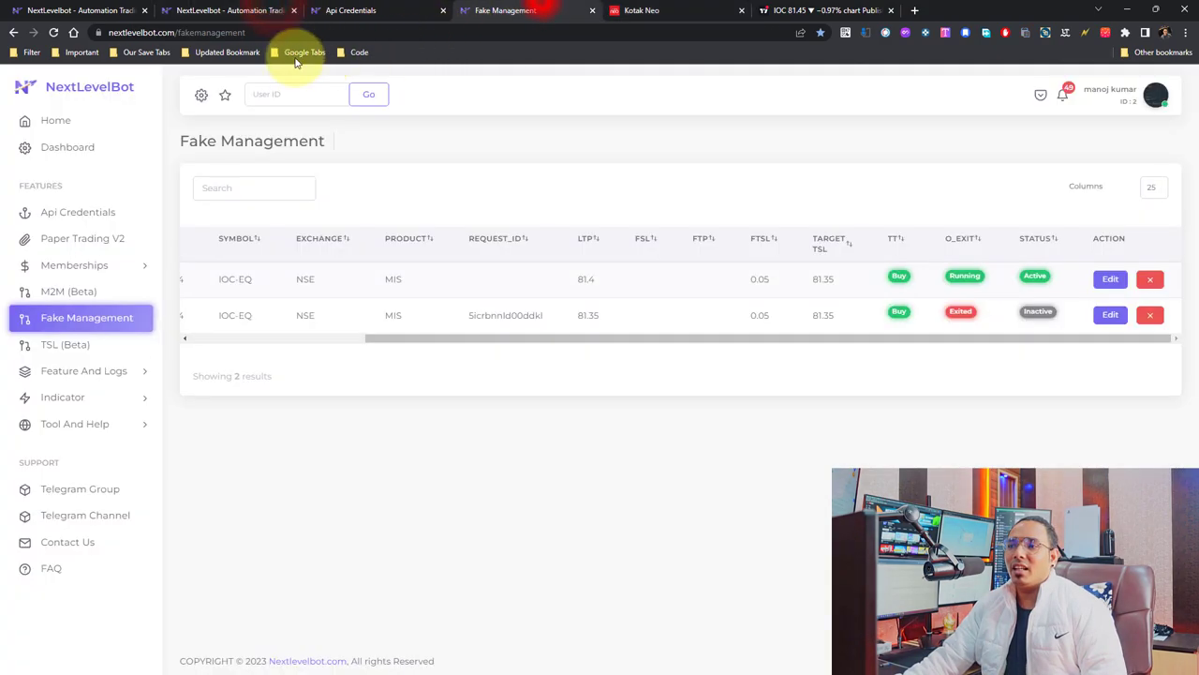
{"action": "left_click_drag", "start_coordinate": [683, 340], "coordinate": [884, 340]}
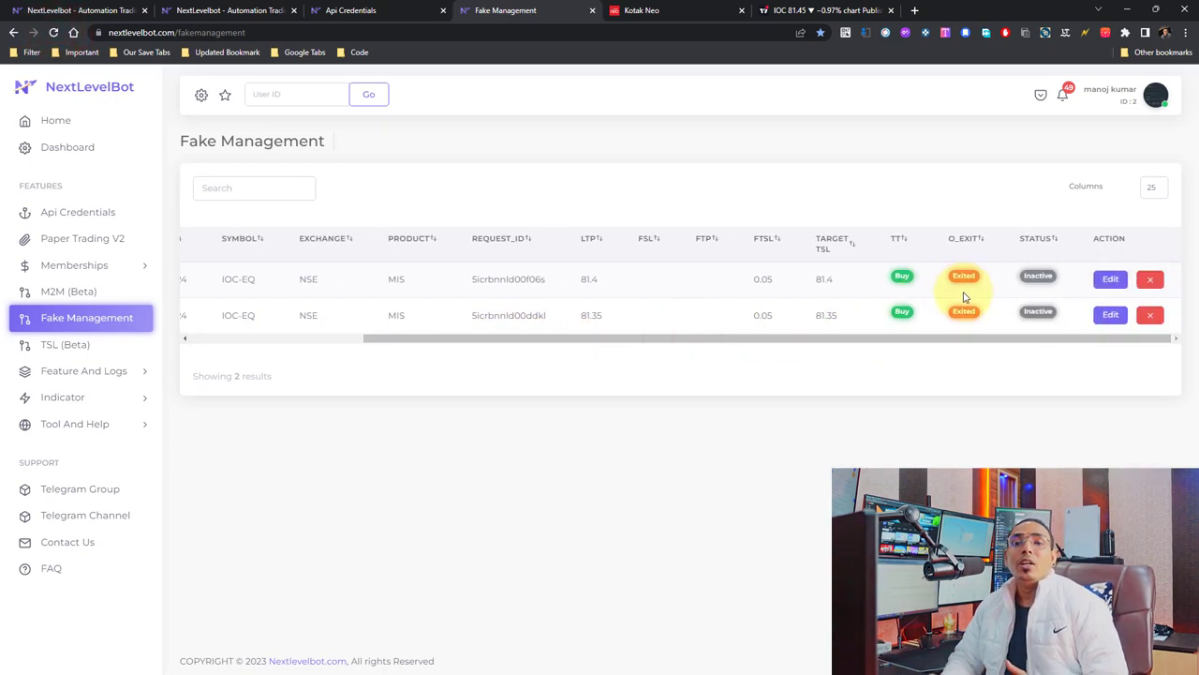